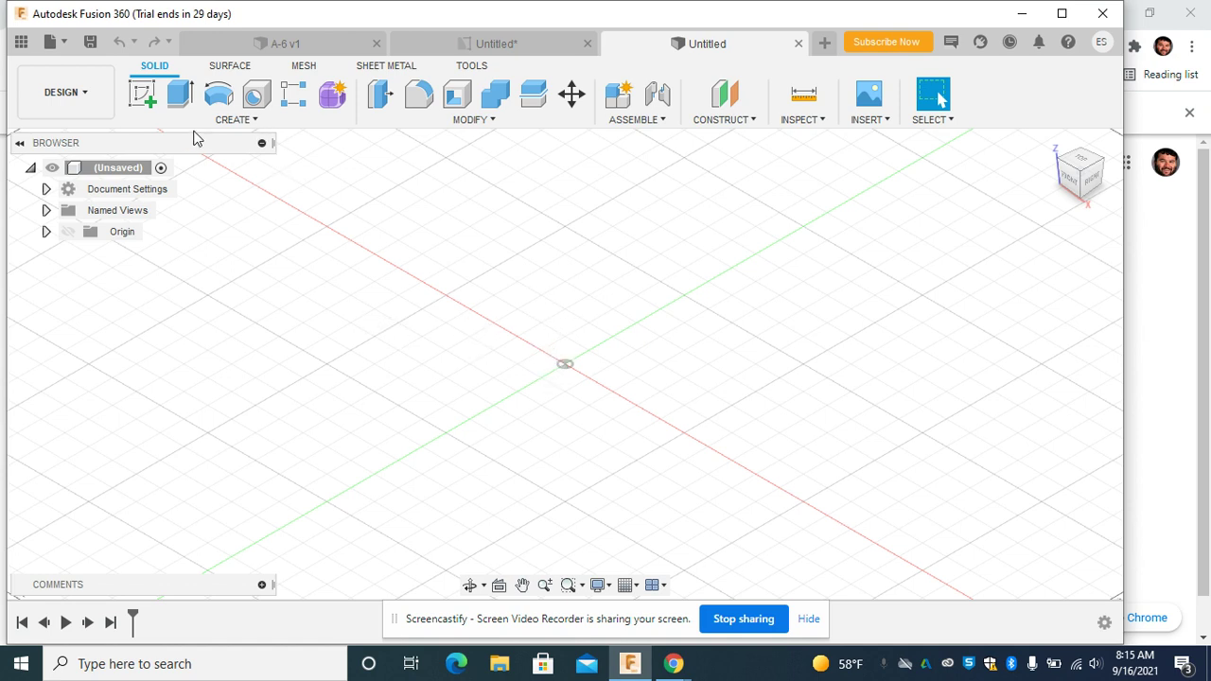
Start a sketch on the front plane and draw a rectangle from the origin, about 3.25 in wide by 1.14 in high.
click(144, 98)
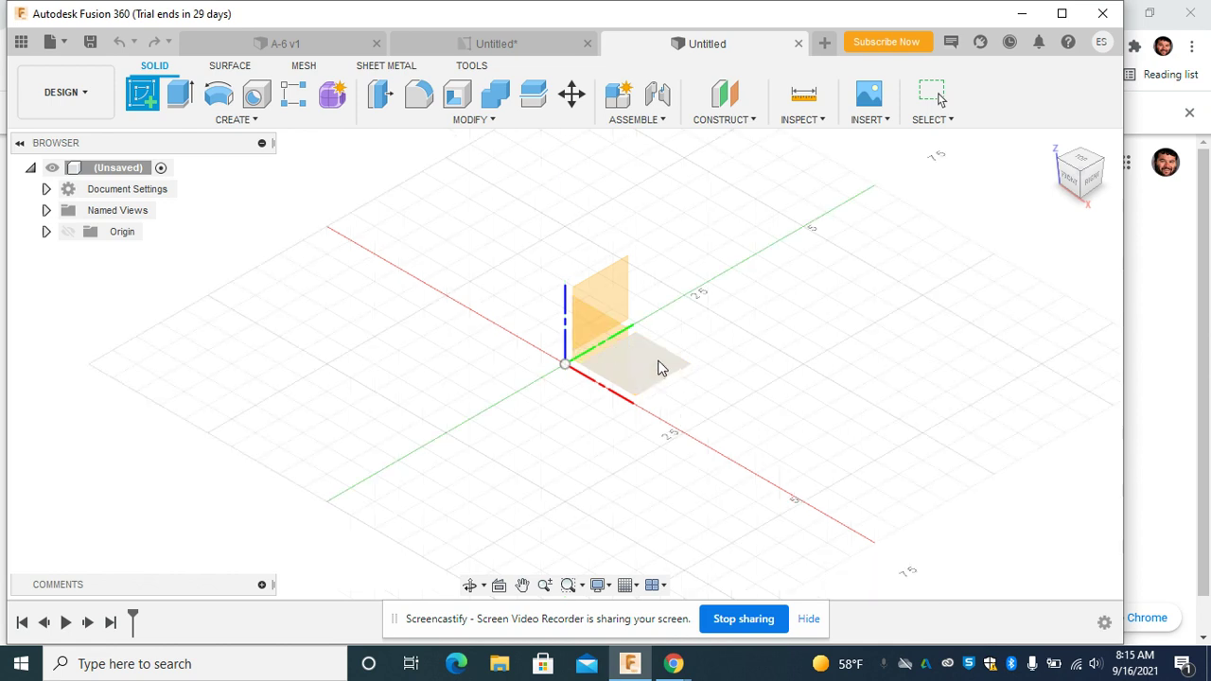
click(598, 348)
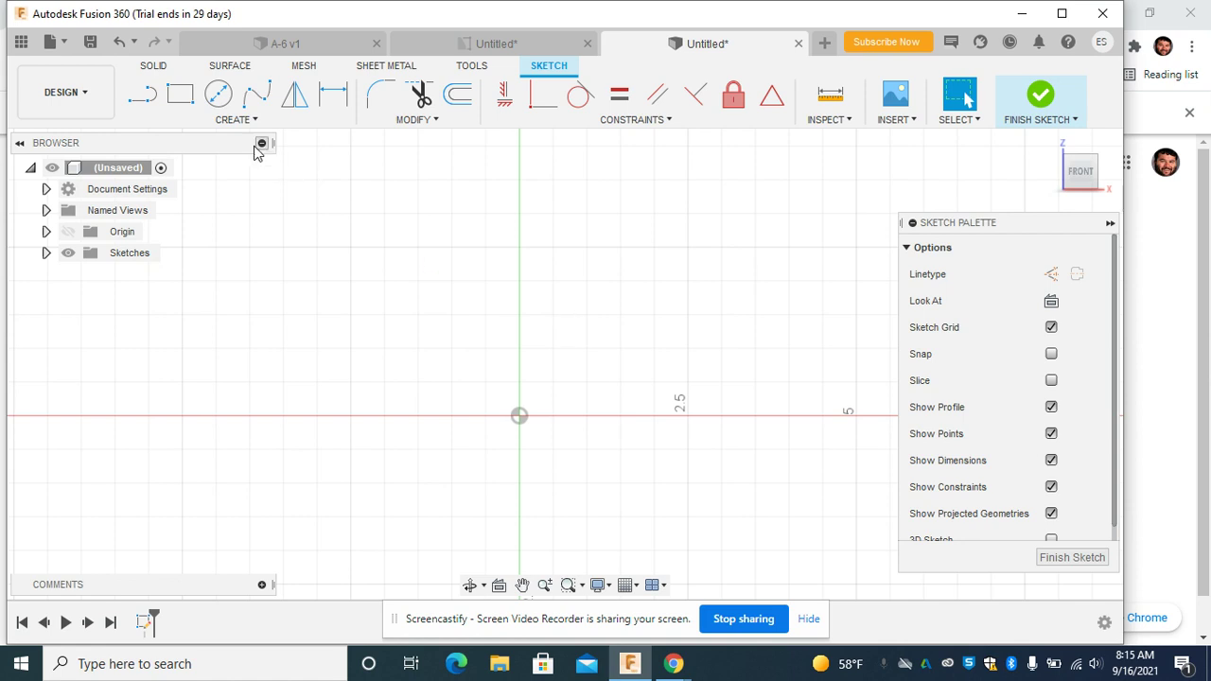
click(182, 98)
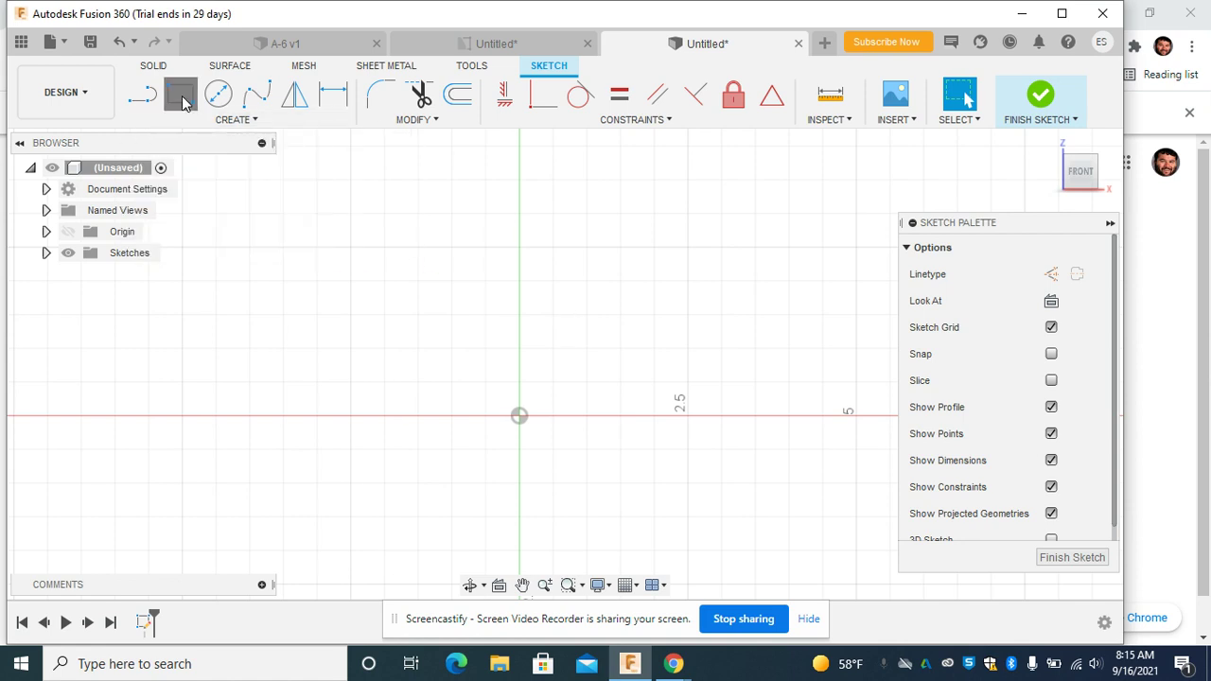
click(519, 416)
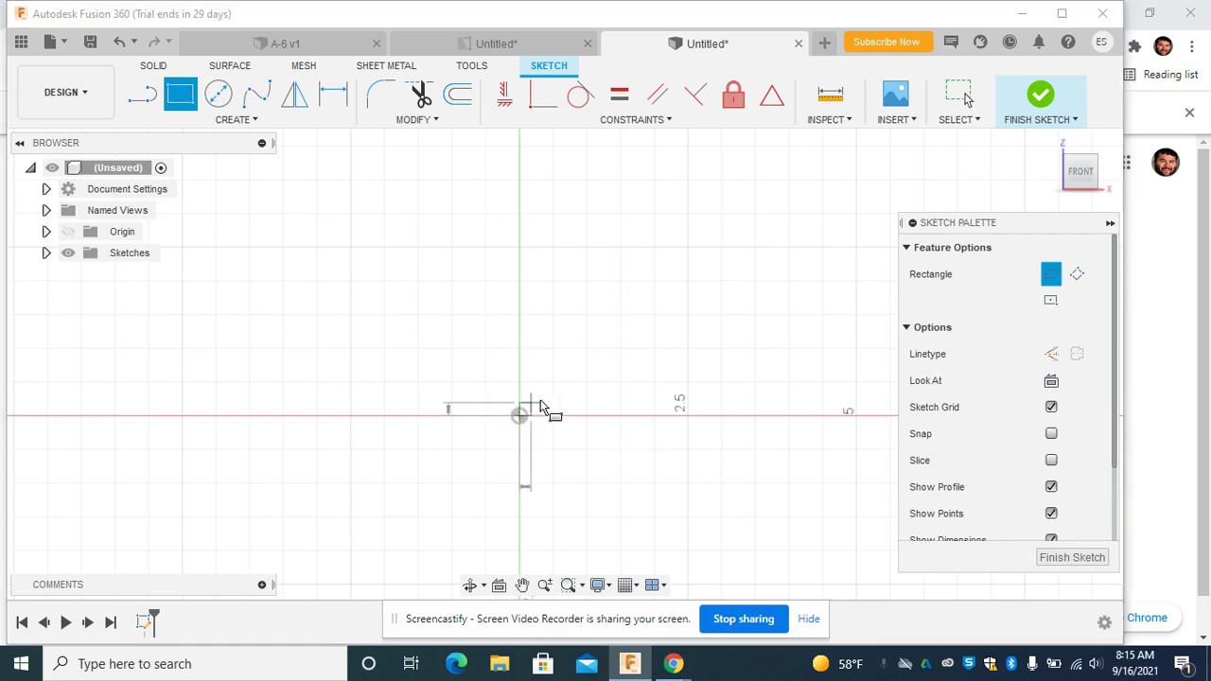
click(739, 340)
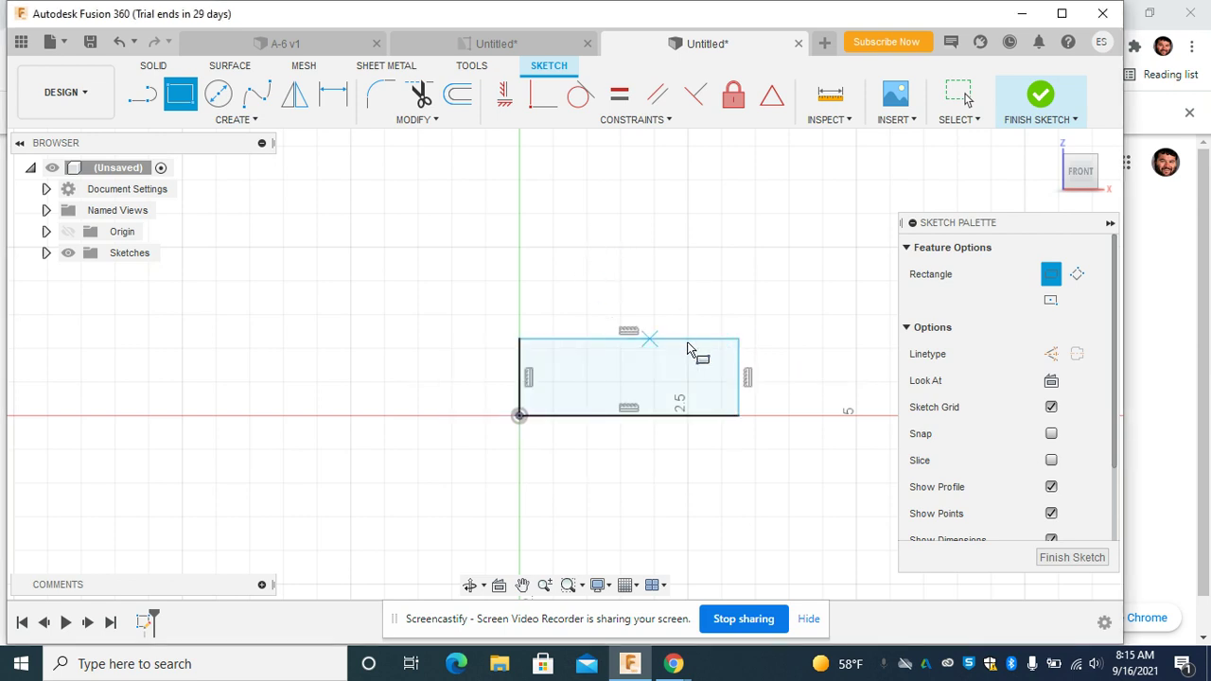
Dimension the rectangle's upper edge and set its width to 2.5 in.
click(336, 102)
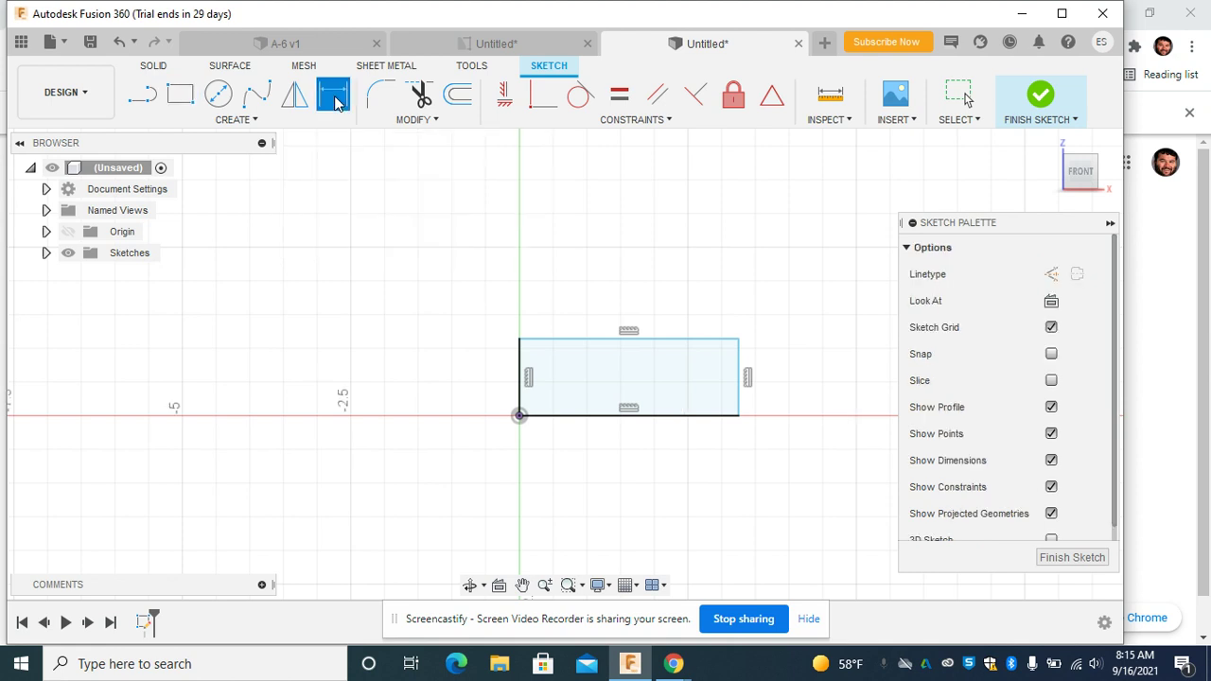
click(599, 340)
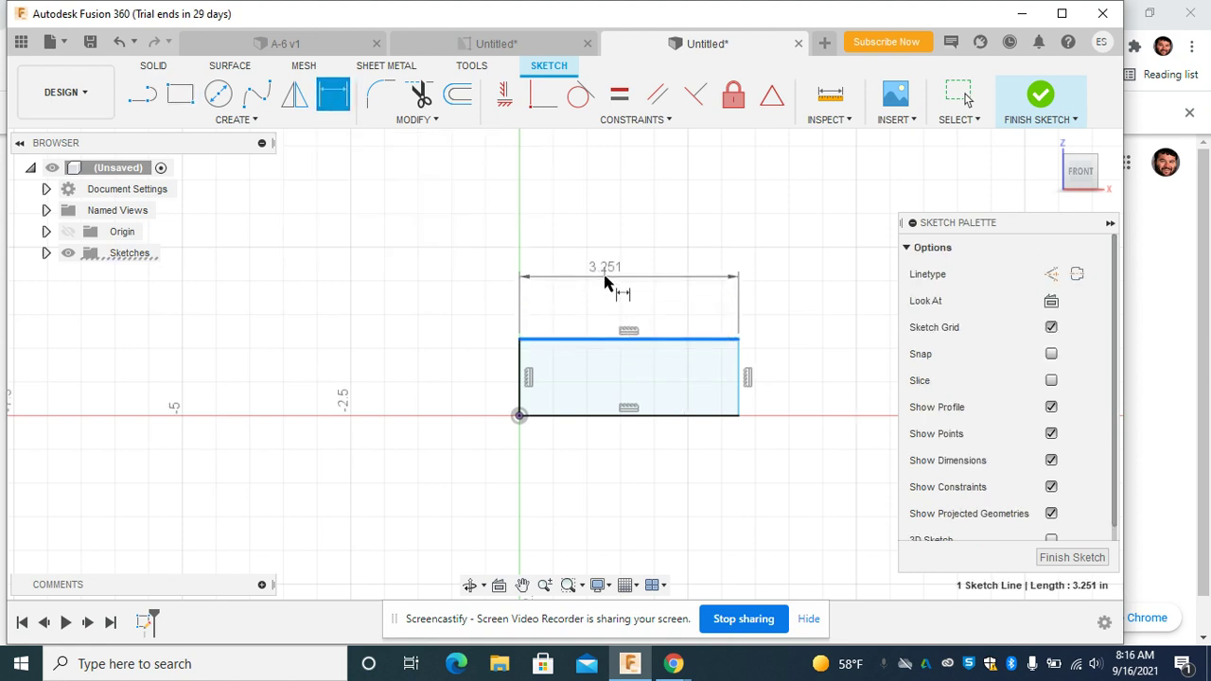
click(615, 284)
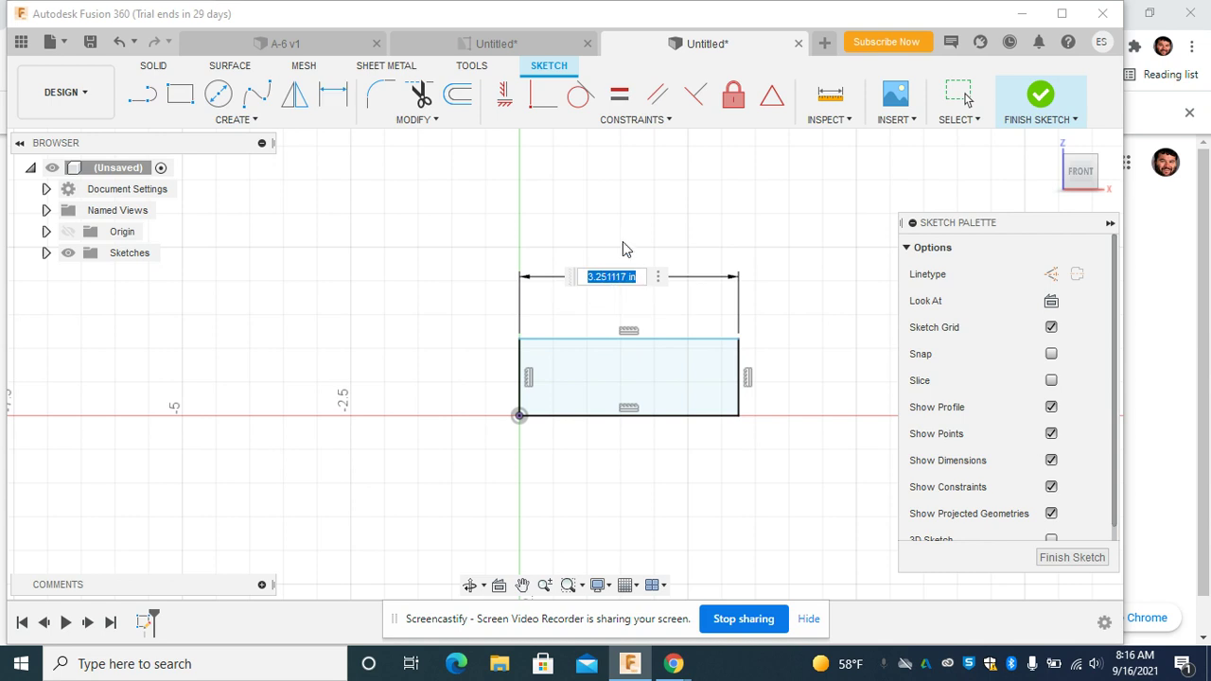
text(2.5)
key(Return)
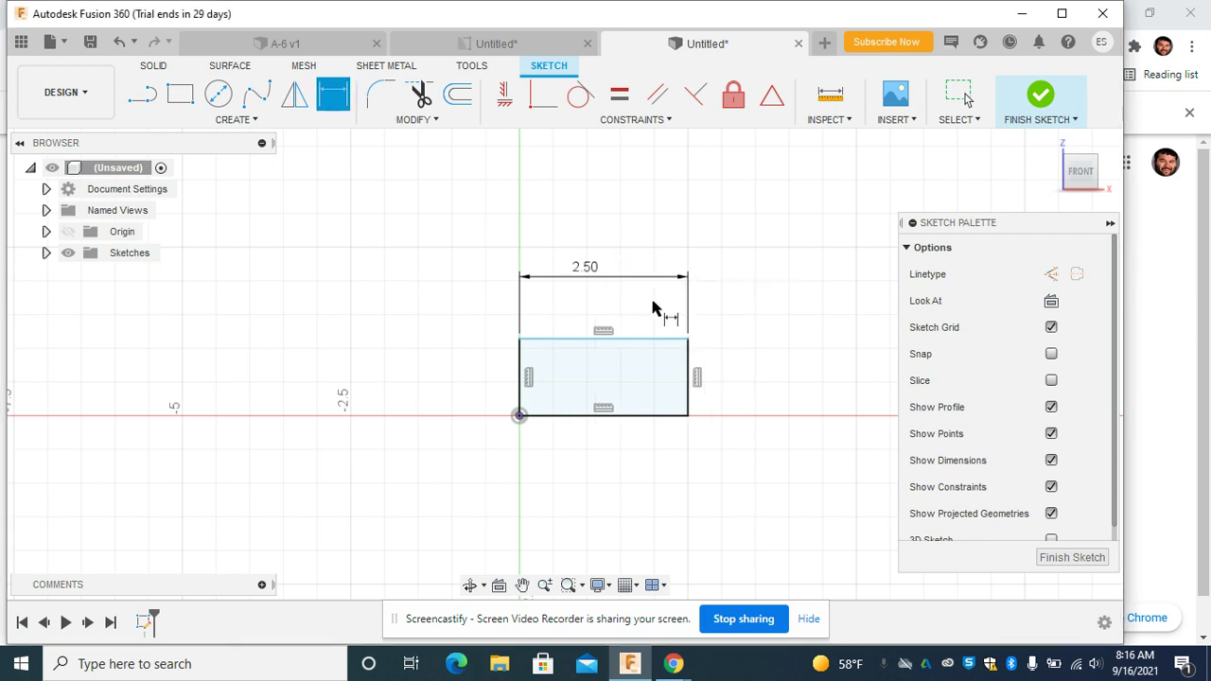
Dimension the rectangle's height as 0.5 in and finish the sketch.
click(521, 370)
click(445, 378)
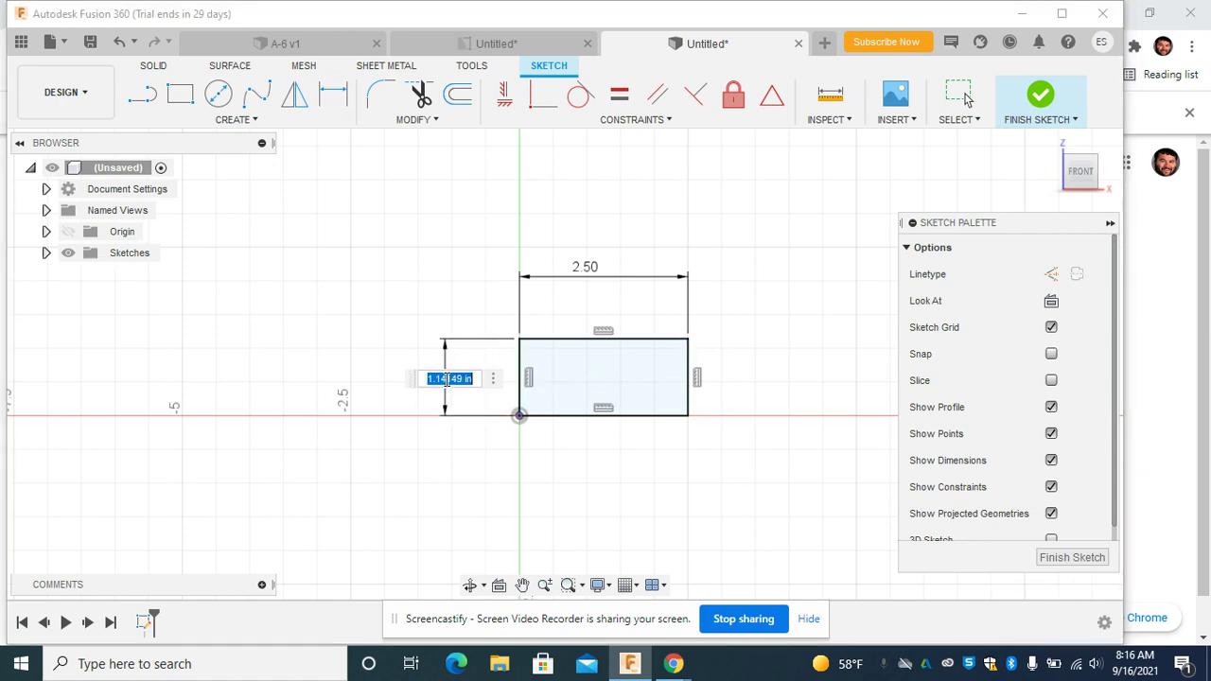
key(BackSpace)
text(.5)
key(Return)
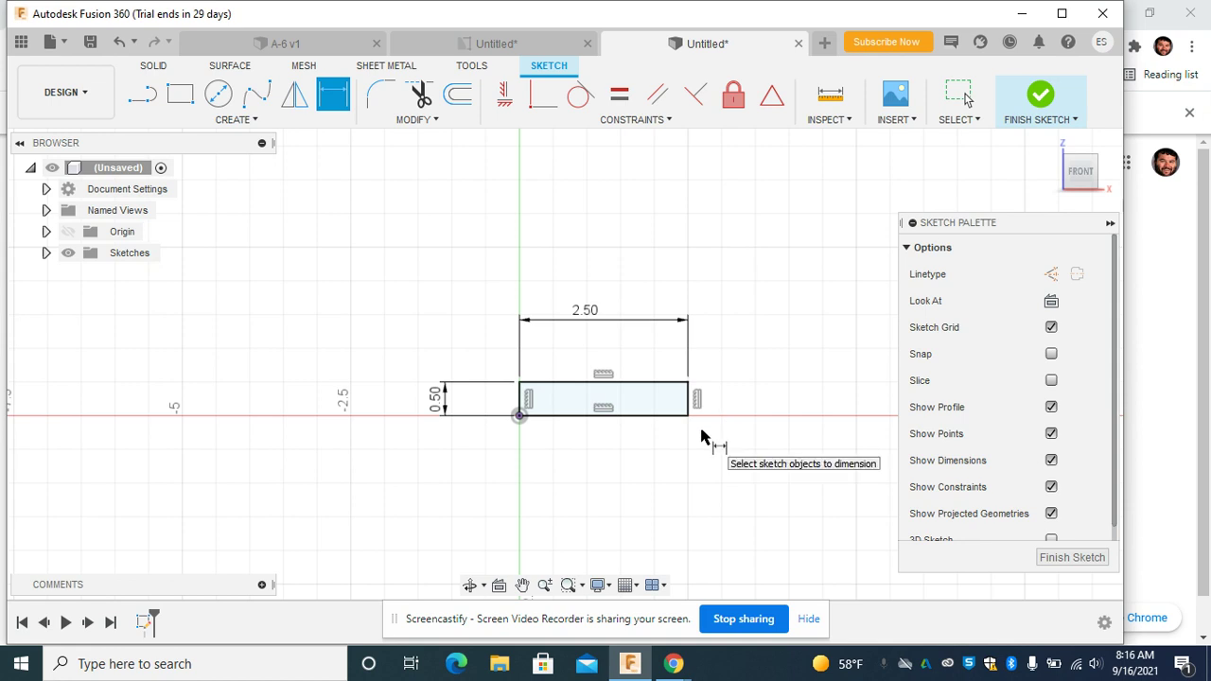
click(1041, 98)
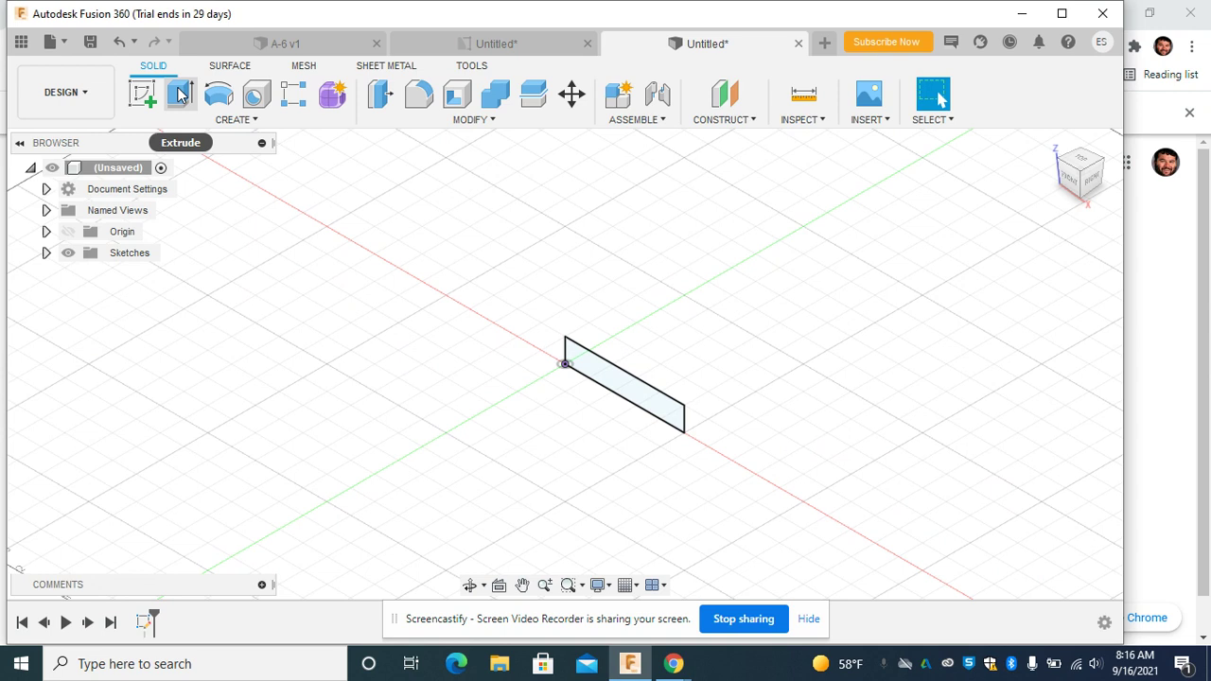
Extrude the rectangular profile 1.12 in to one side as a new body.
click(180, 93)
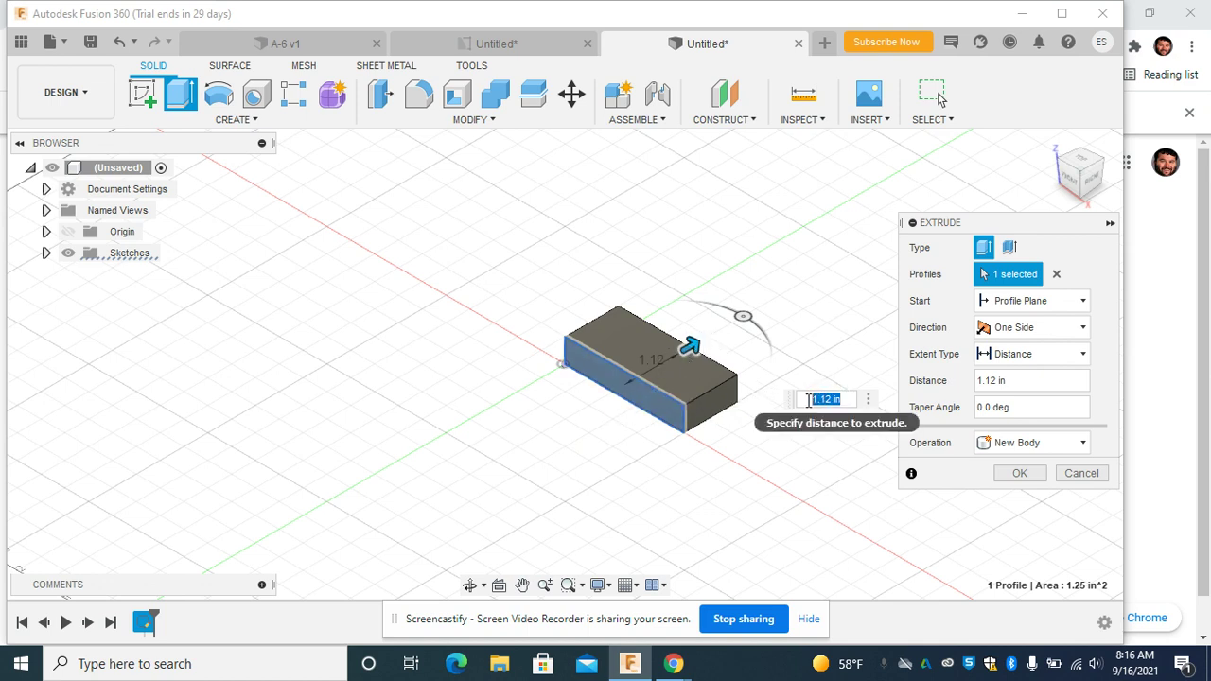
text(1)
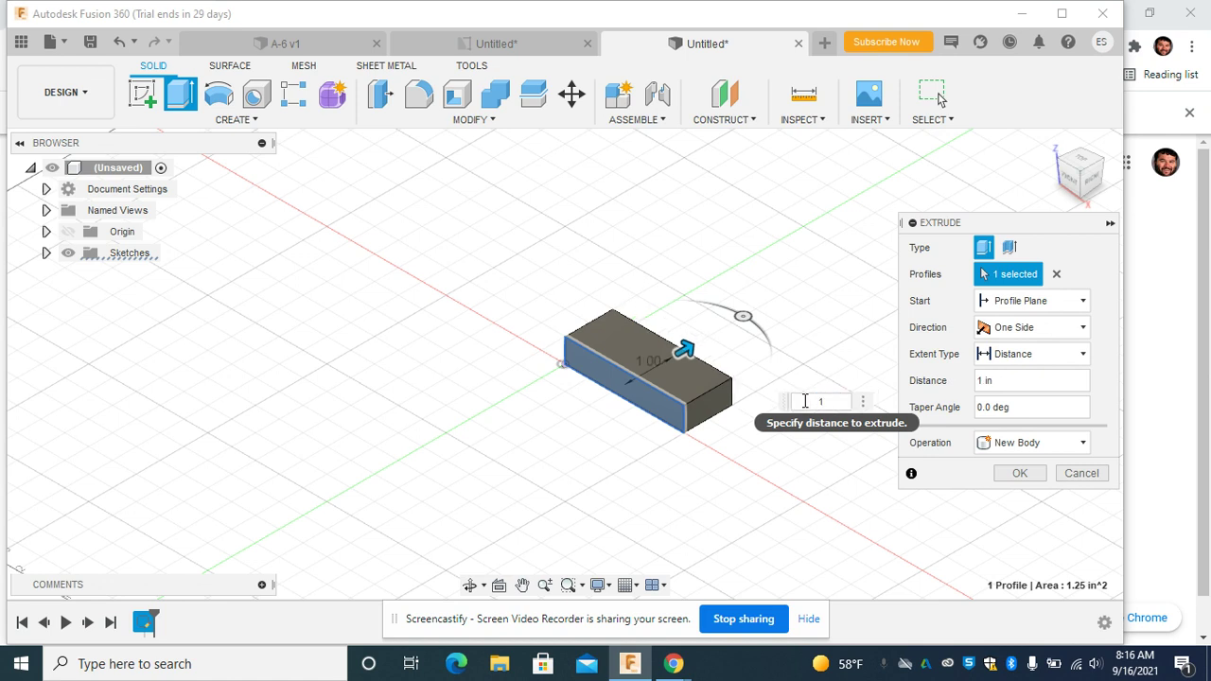
text(.12)
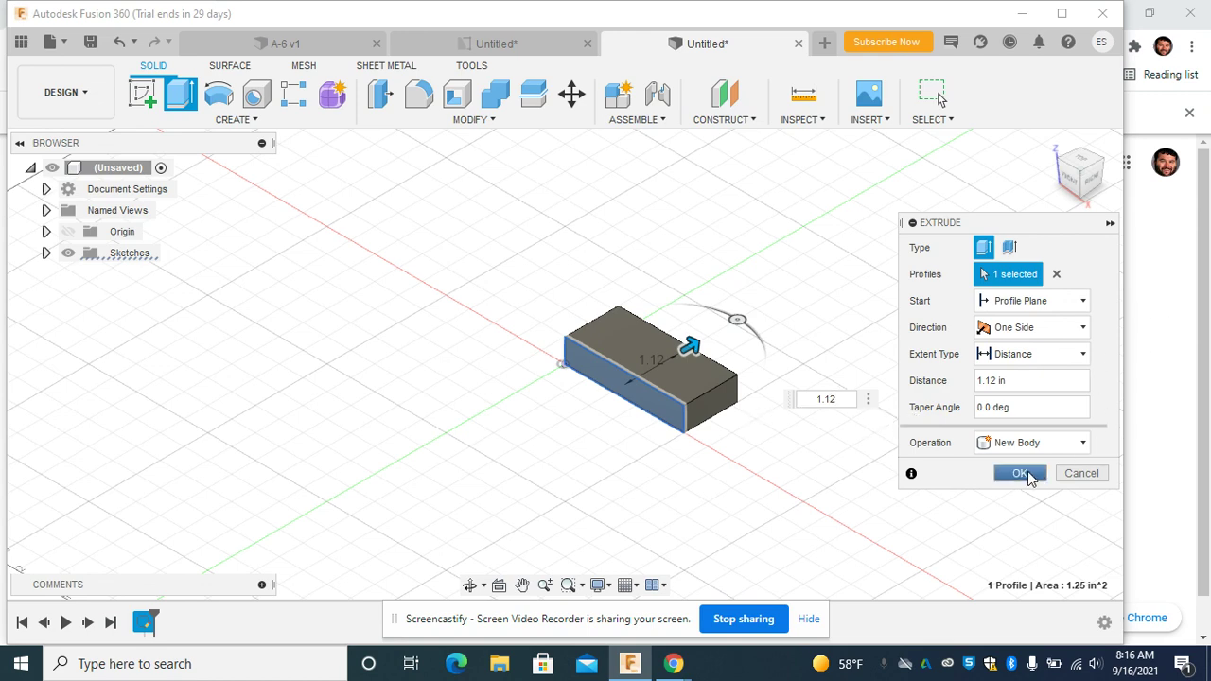
click(1020, 473)
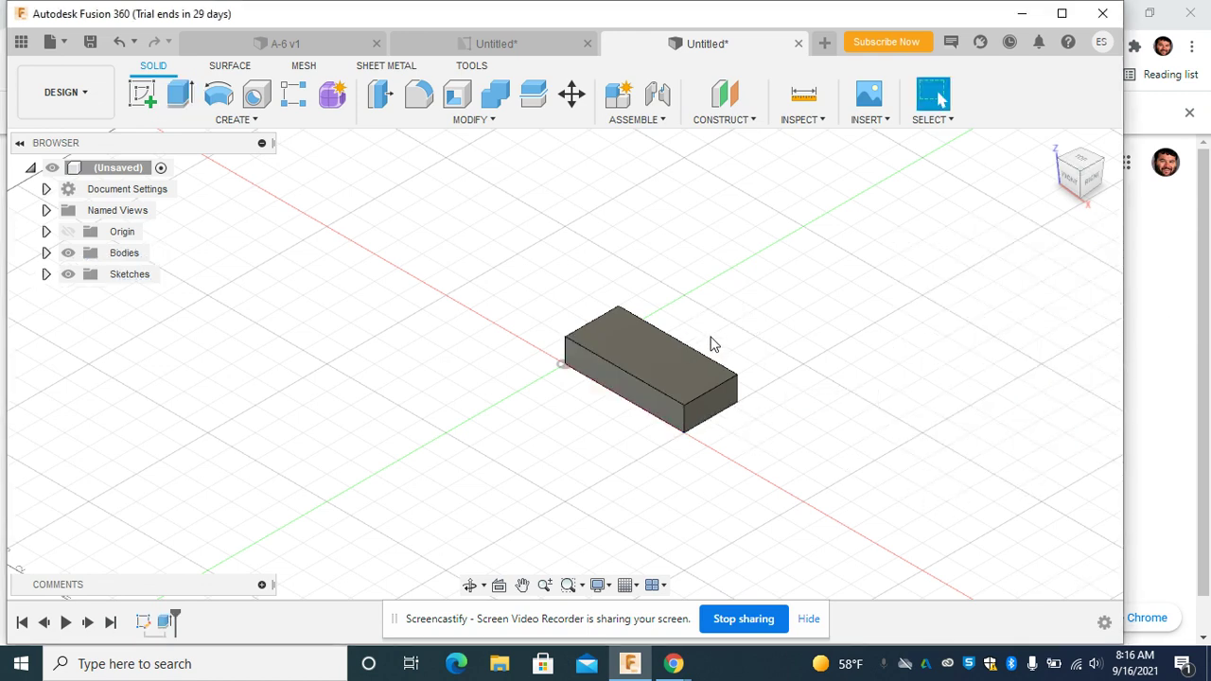
Start a new sketch on the right end face of the block.
scroll(710, 355, up, 2)
scroll(699, 404, down, 3)
scroll(704, 402, up, 2)
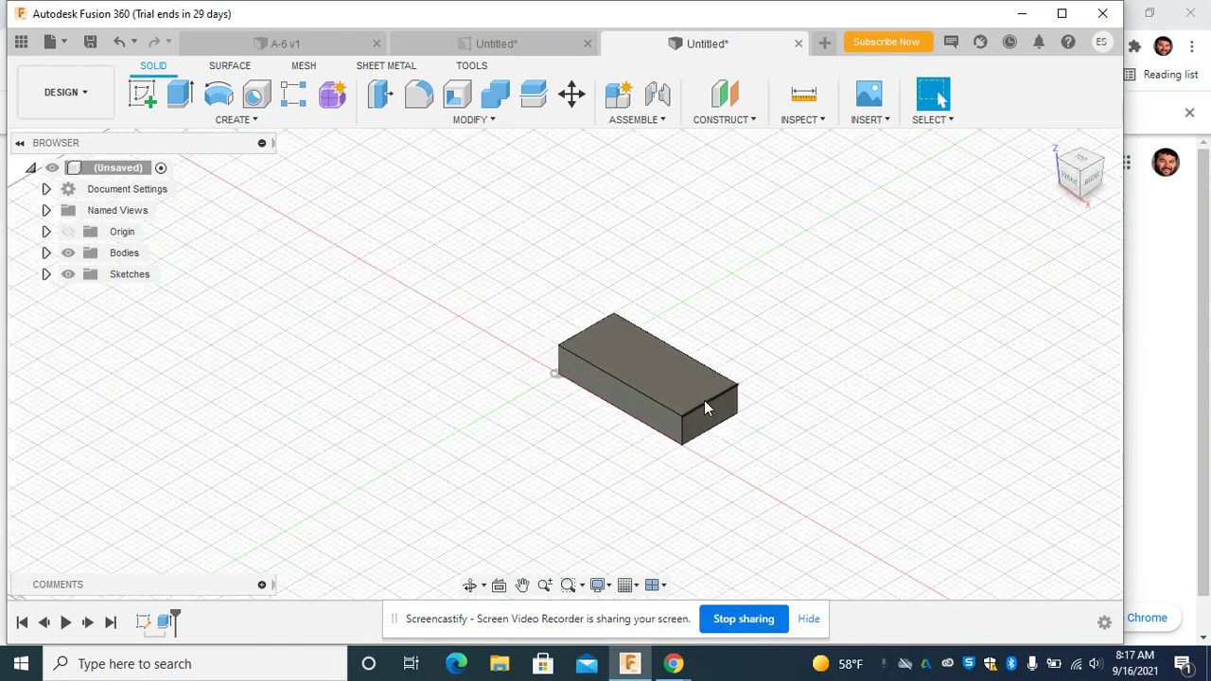
scroll(704, 400, up, 2)
scroll(704, 400, down, 1)
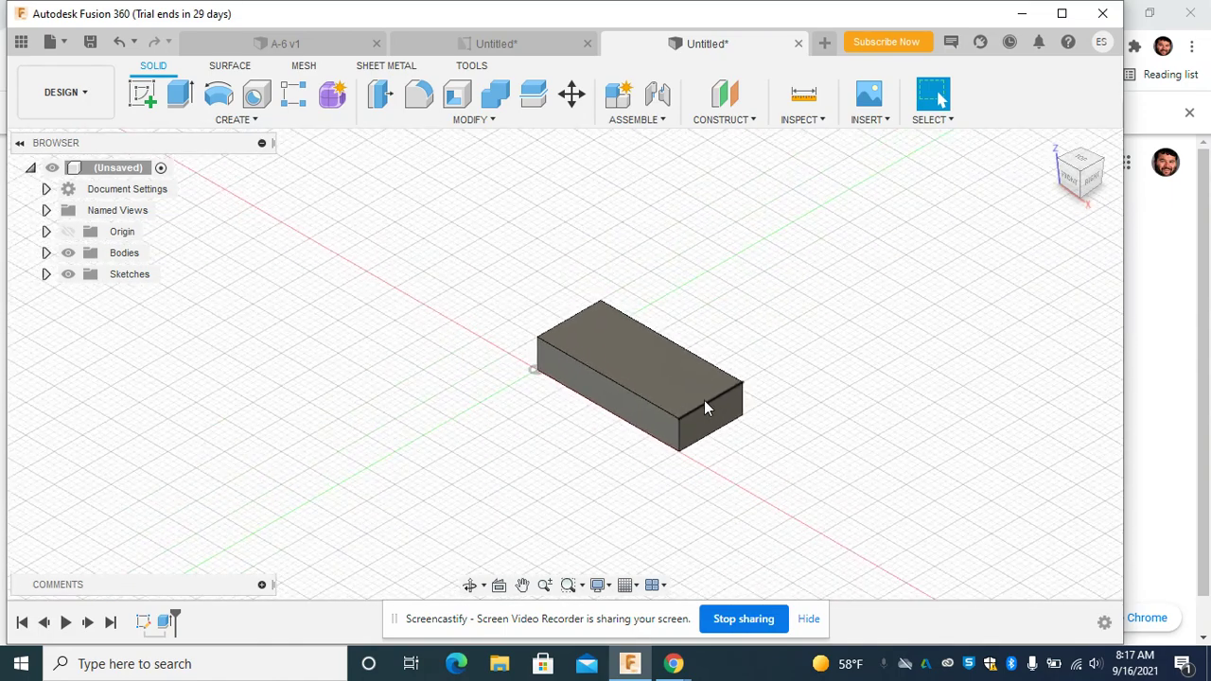
scroll(709, 401, up, 3)
scroll(715, 401, down, 2)
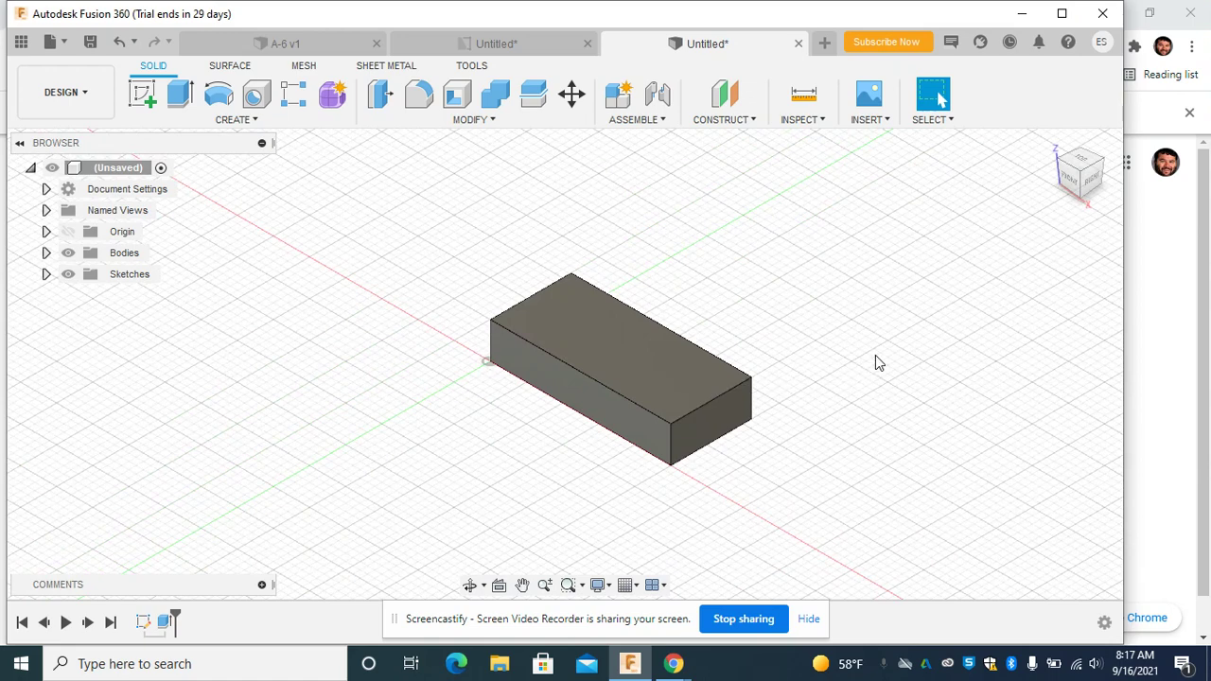
click(547, 587)
mouse_move(644, 359)
mouse_down()
mouse_move(634, 425)
mouse_move(652, 368)
mouse_up()
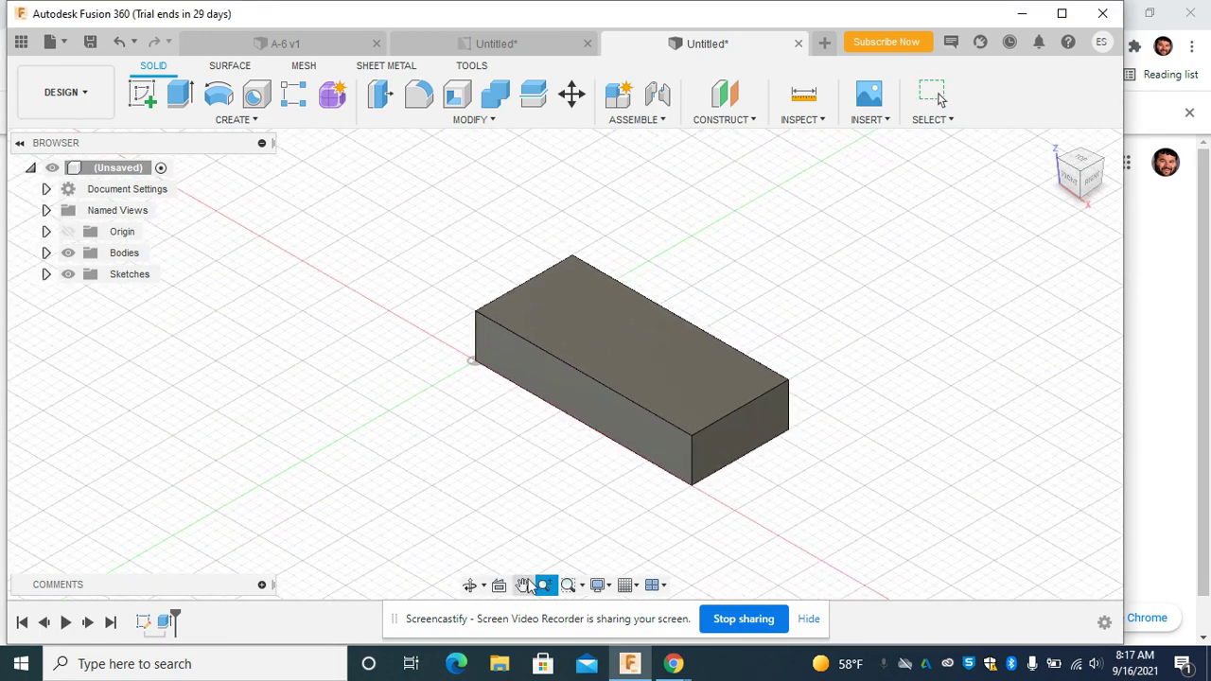
click(522, 587)
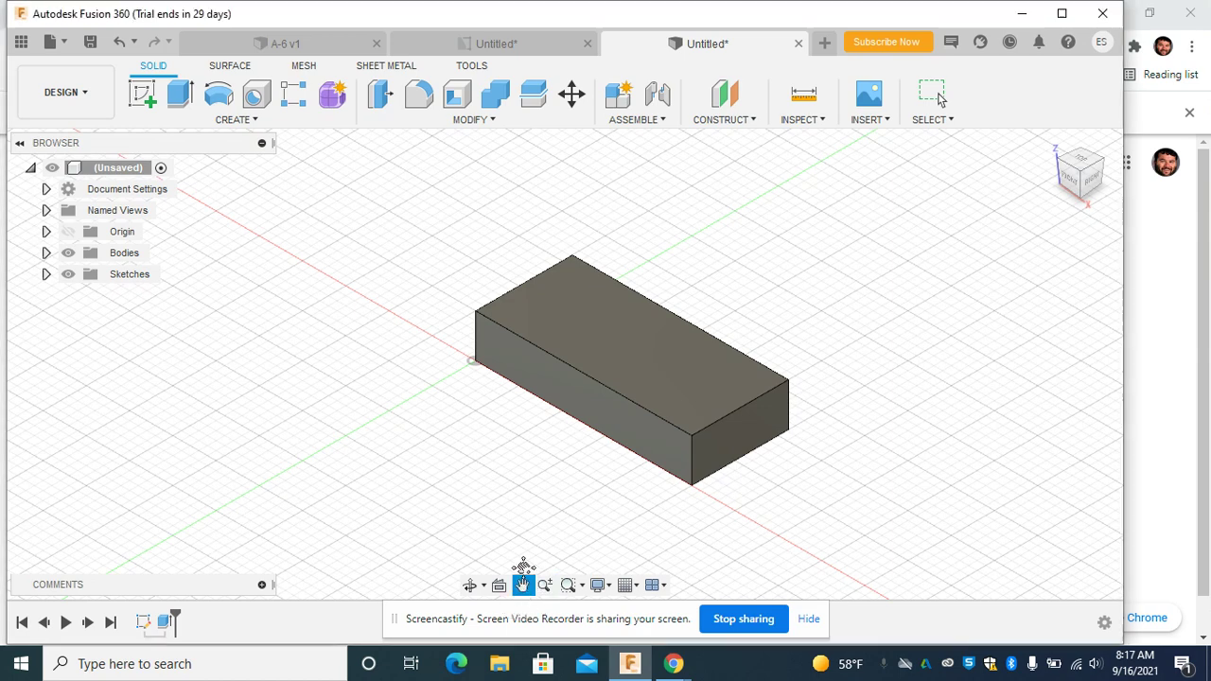
drag(612, 465, 523, 432)
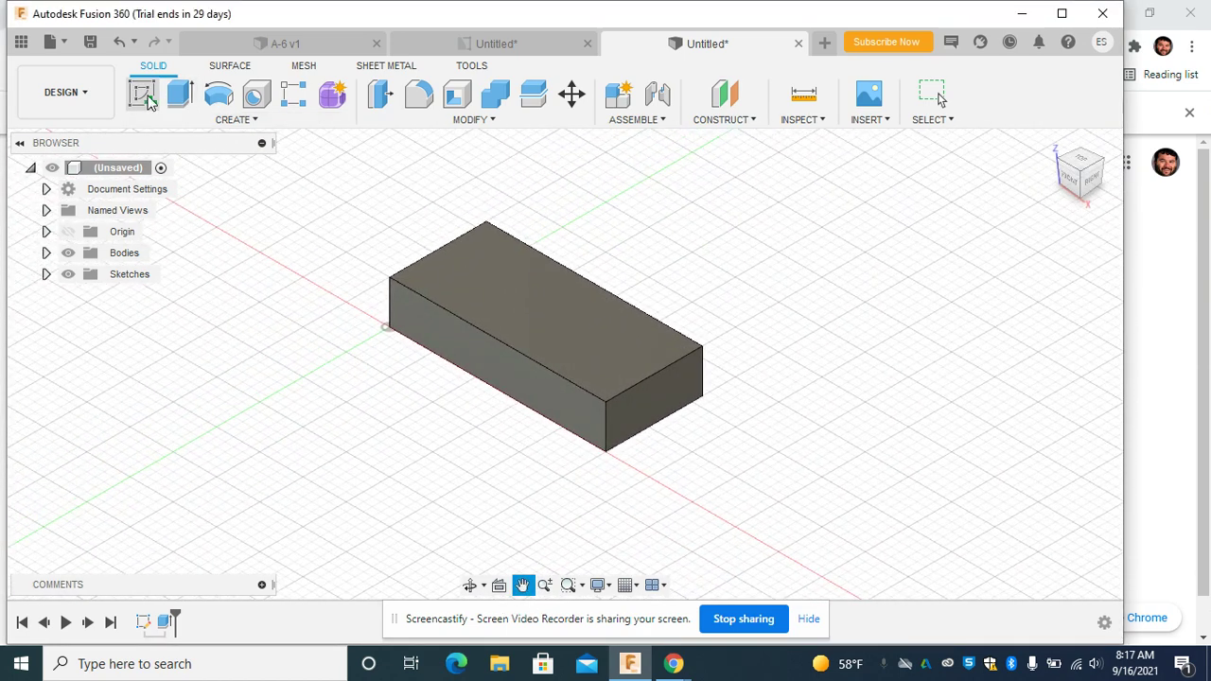
click(142, 98)
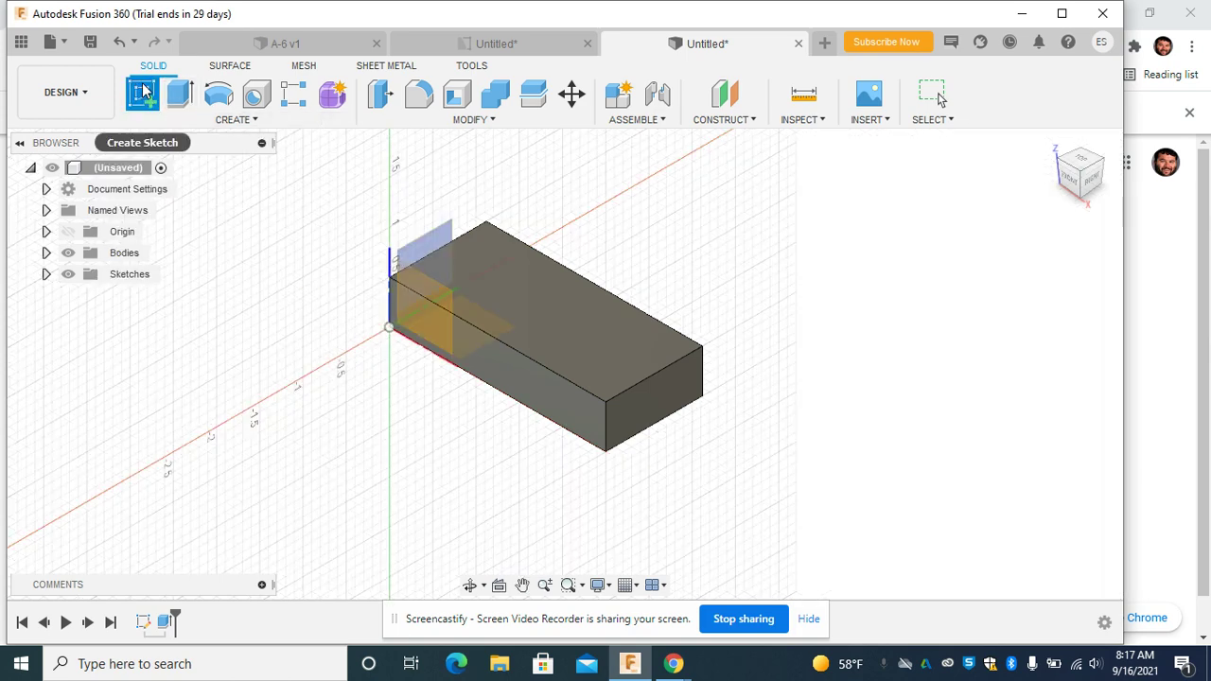
click(638, 408)
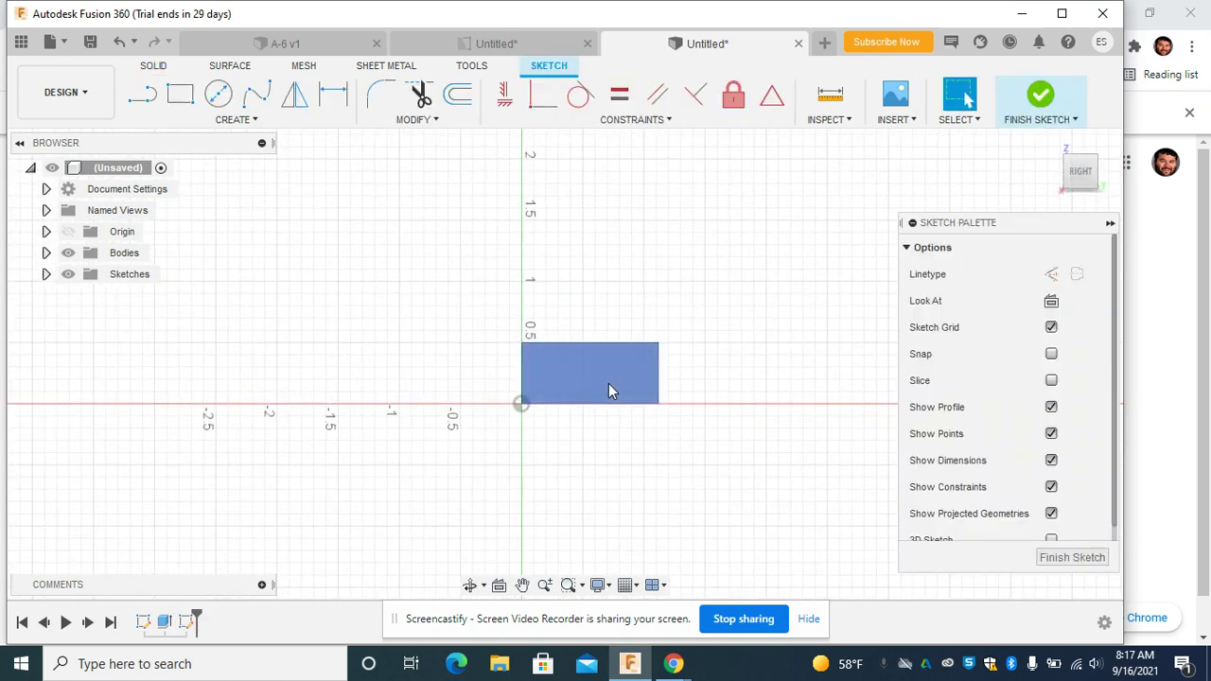
Draw a rectangle from the end face's upper-left corner, about 0.37 in wide by 0.18 in high, inside the face.
click(182, 94)
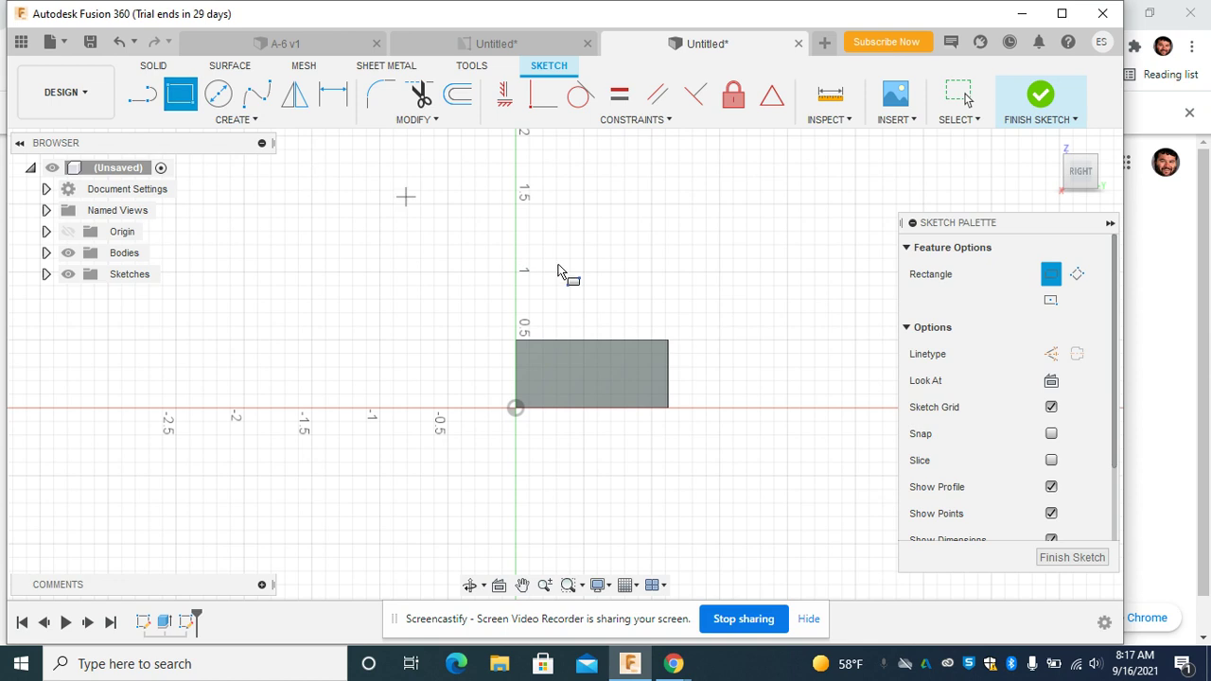
click(515, 342)
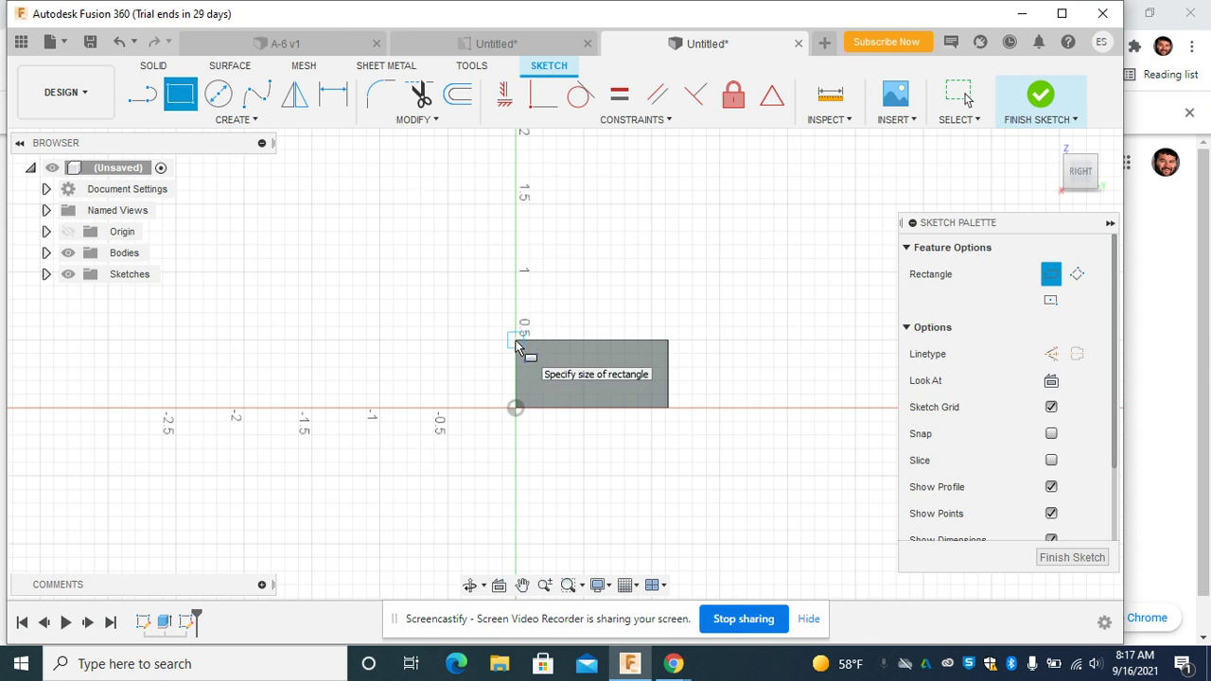
click(567, 370)
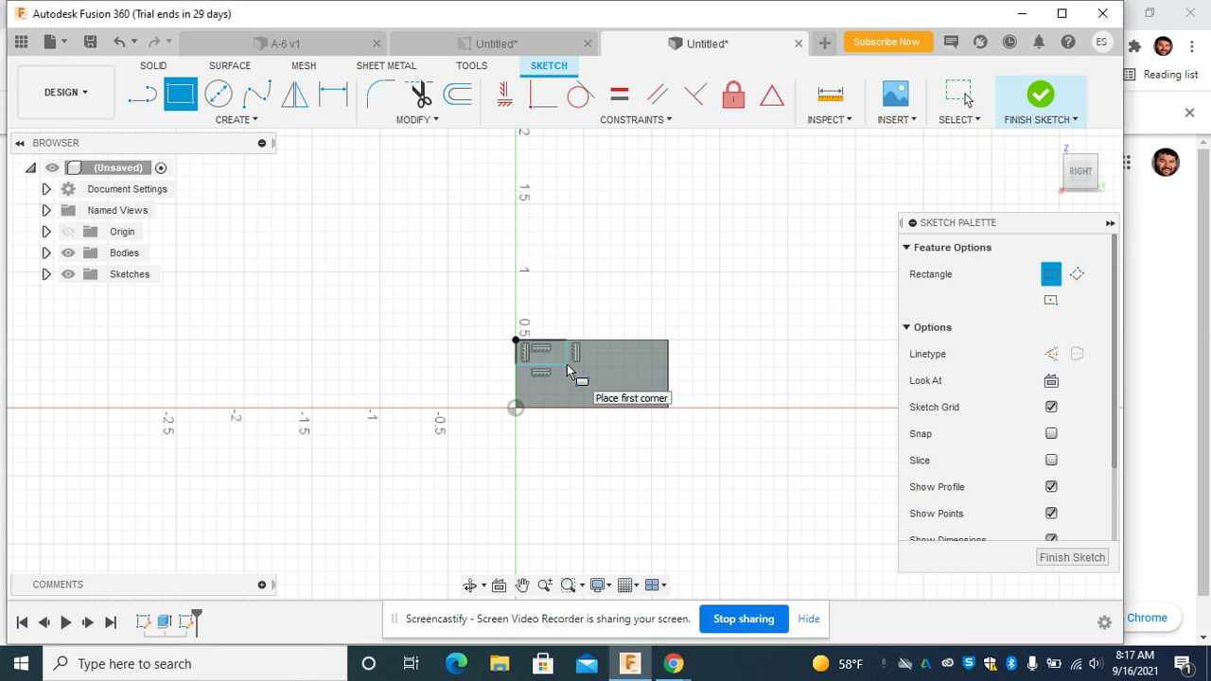
Dimension the small corner rectangle's upper edge and set its width to 0.24 in.
click(333, 98)
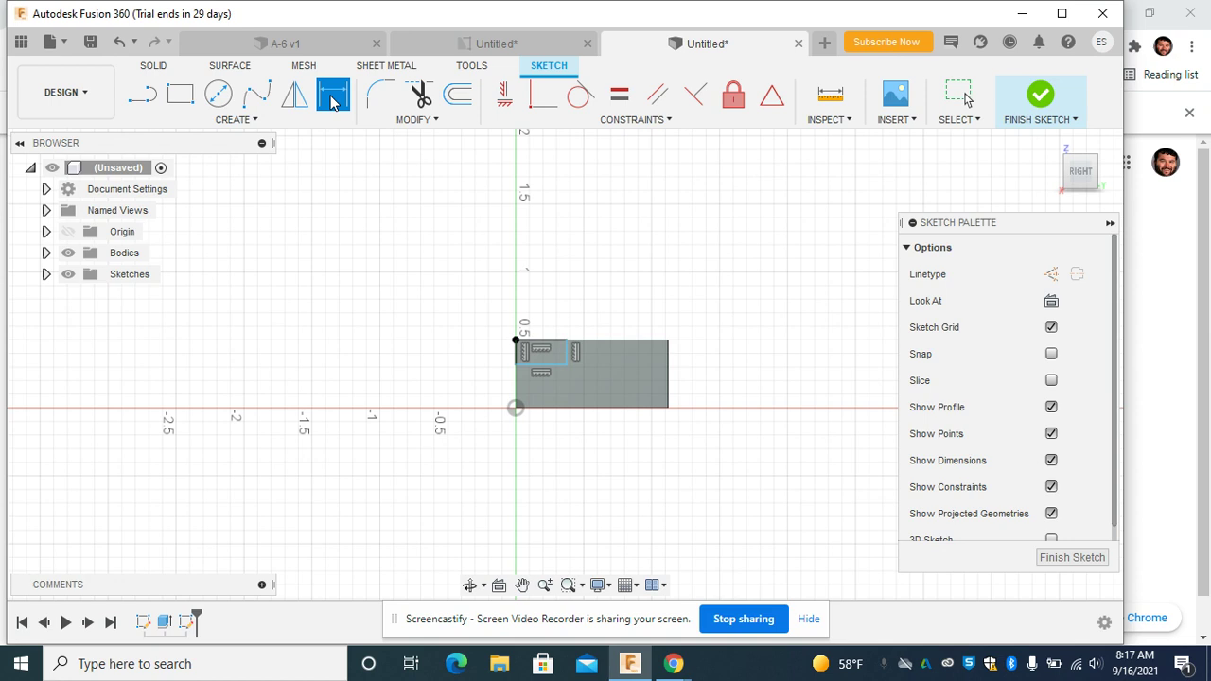
click(545, 346)
scroll(552, 291, up, 3)
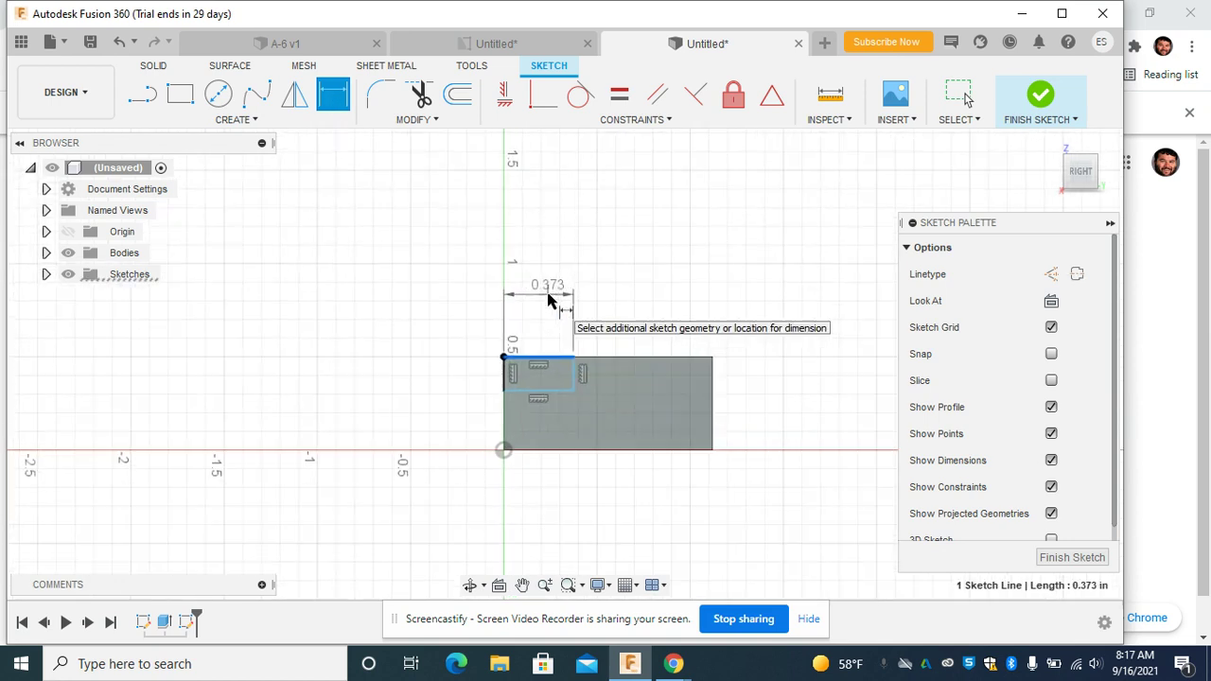
scroll(544, 295, up, 2)
click(535, 300)
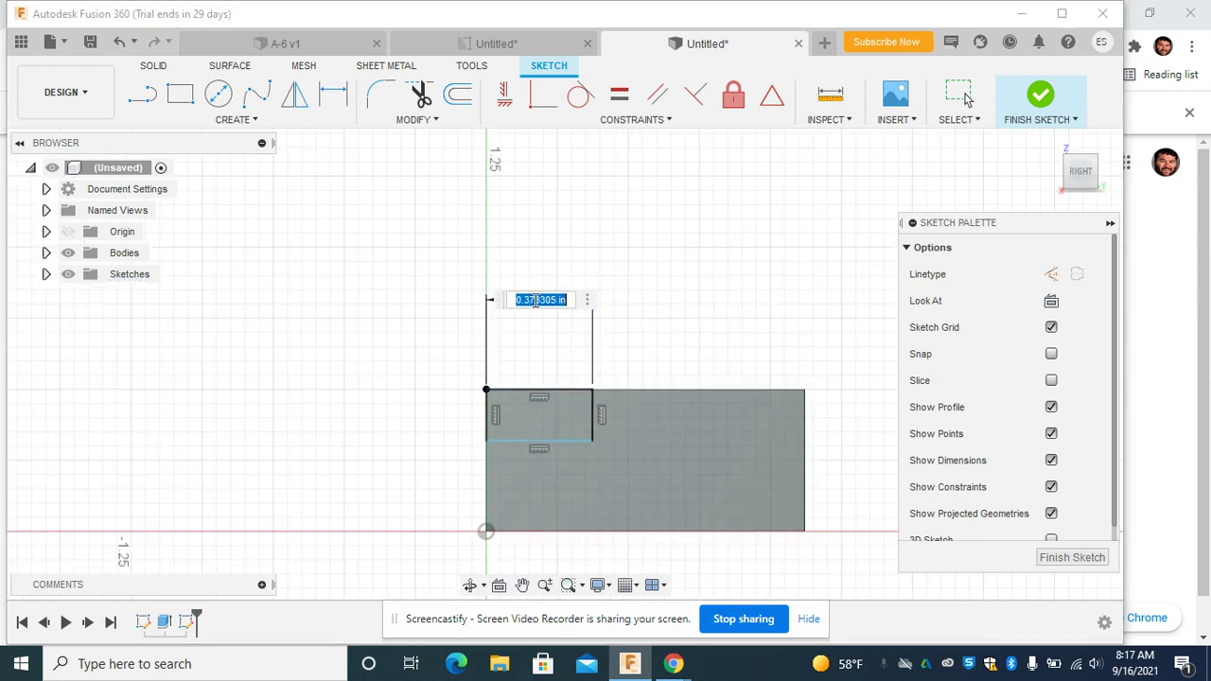
key(BackSpace)
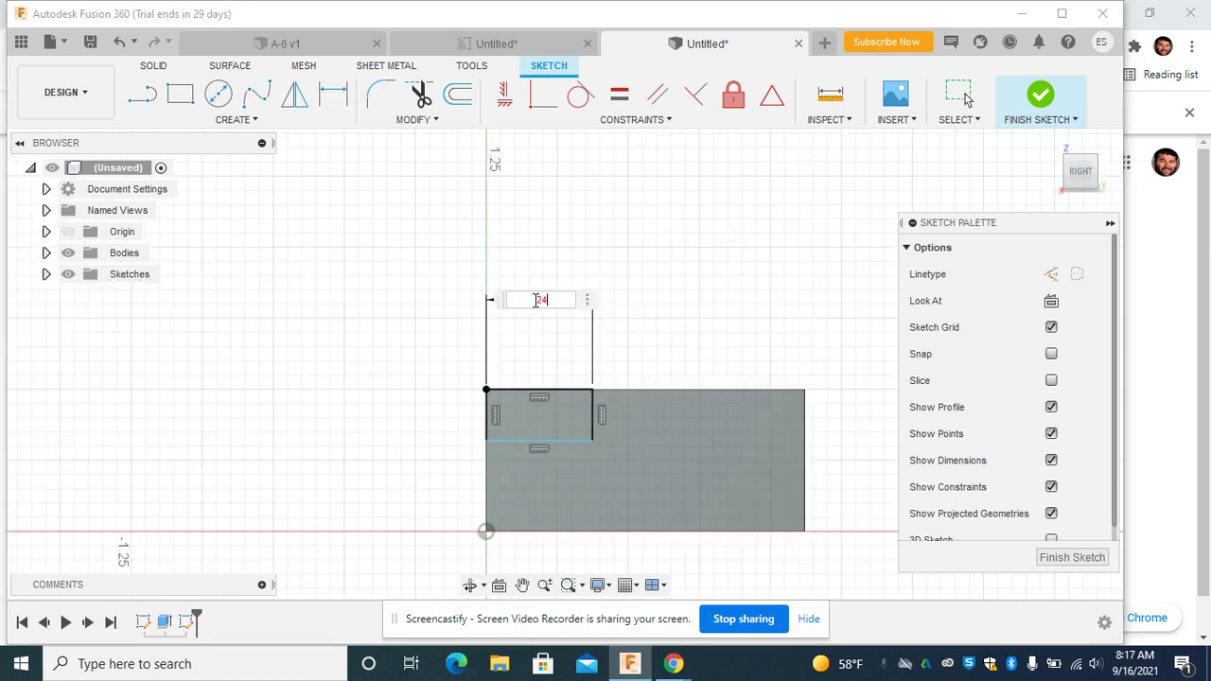
key(Return)
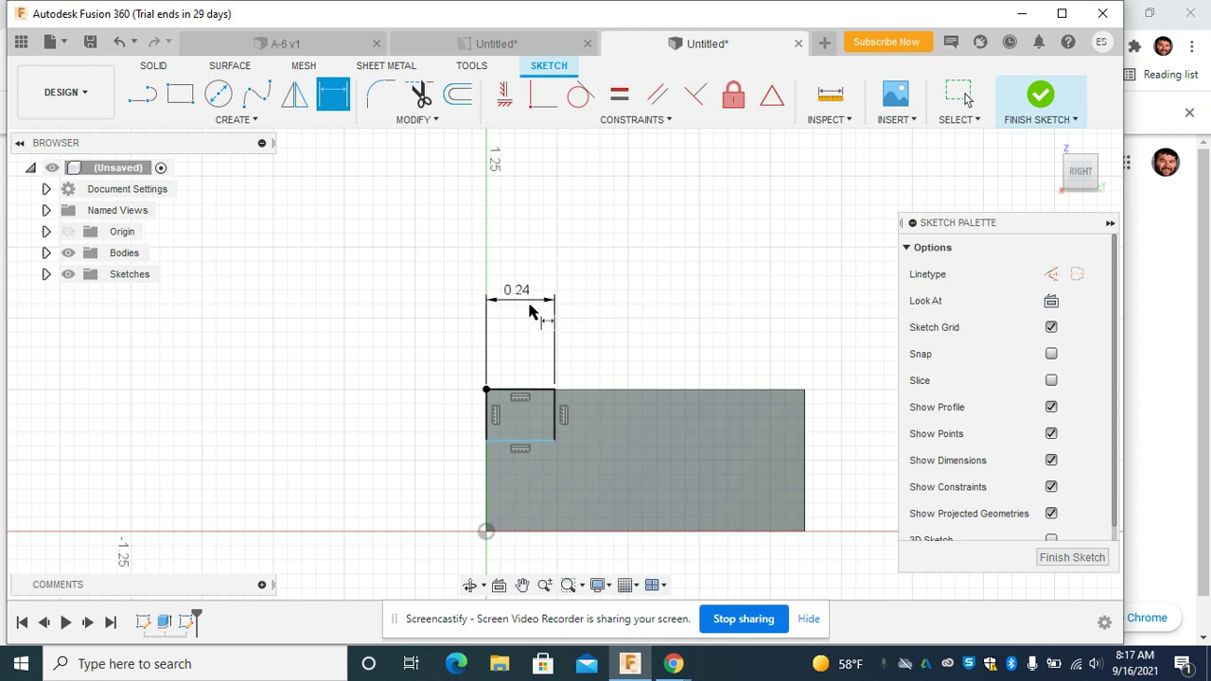
Dimension the small corner rectangle's left edge and set its height to 0.18 in.
click(486, 413)
click(422, 417)
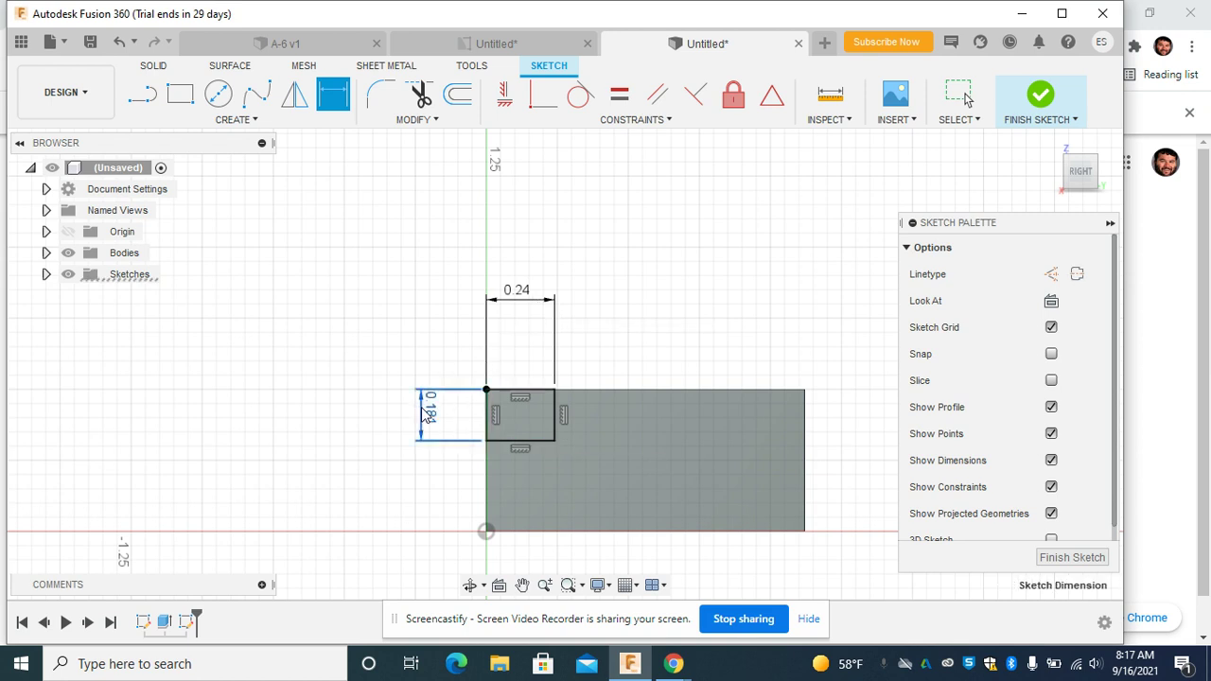
key(BackSpace)
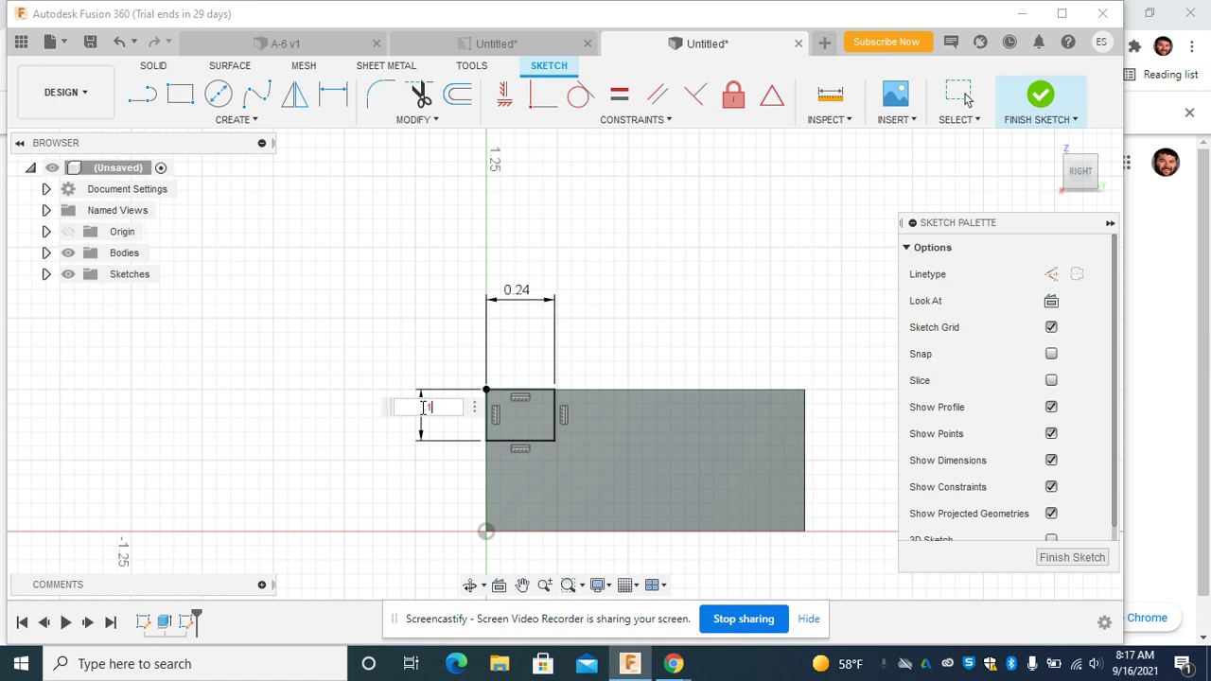
key(Return)
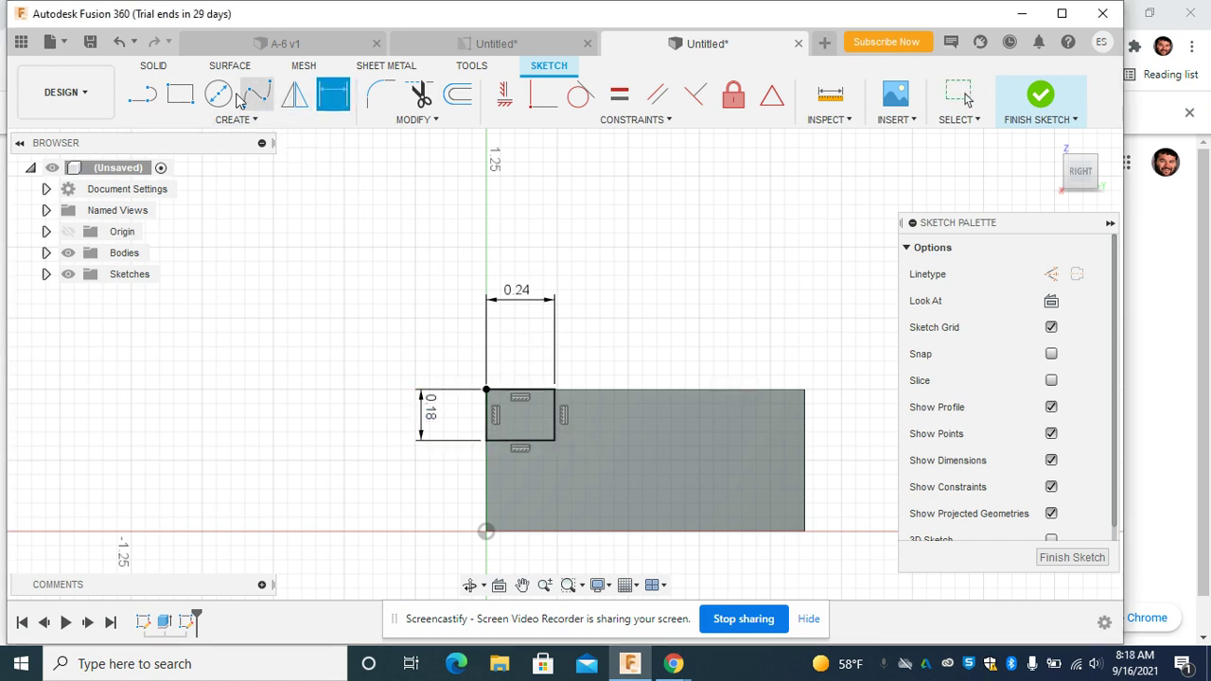
Draw a 0.38 × 0.18 in rectangle inside the end face from its upper-right corner and finish the sketch.
click(180, 94)
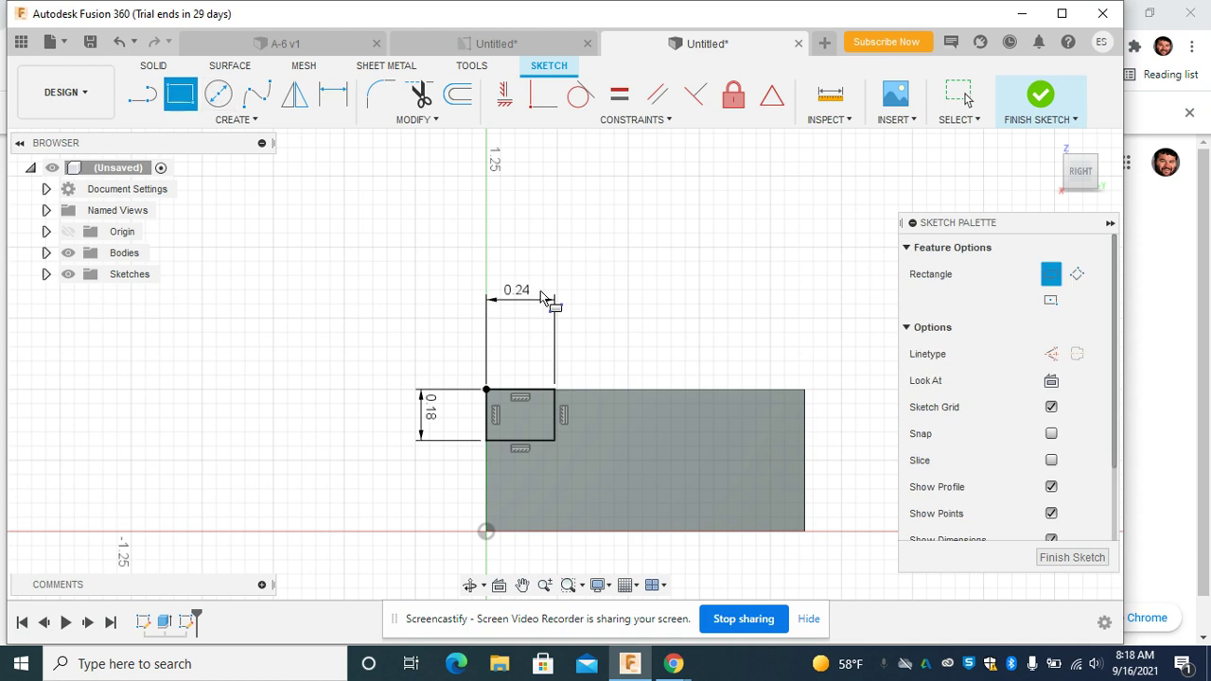
click(804, 390)
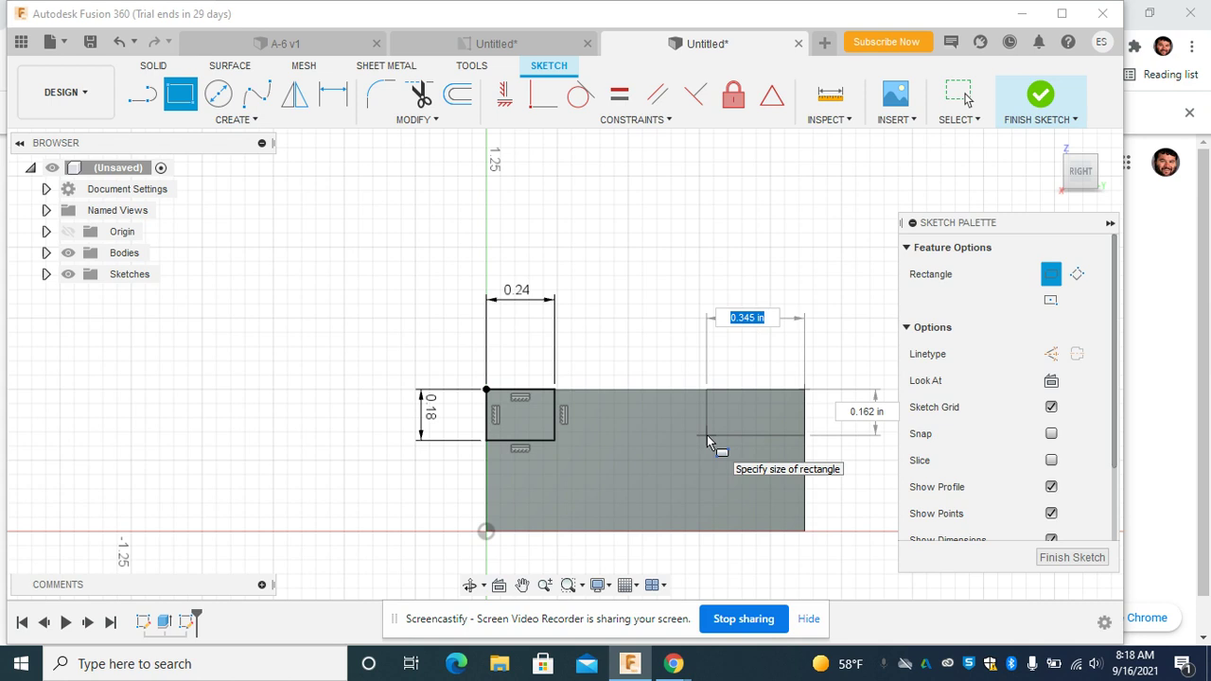
text(.38)
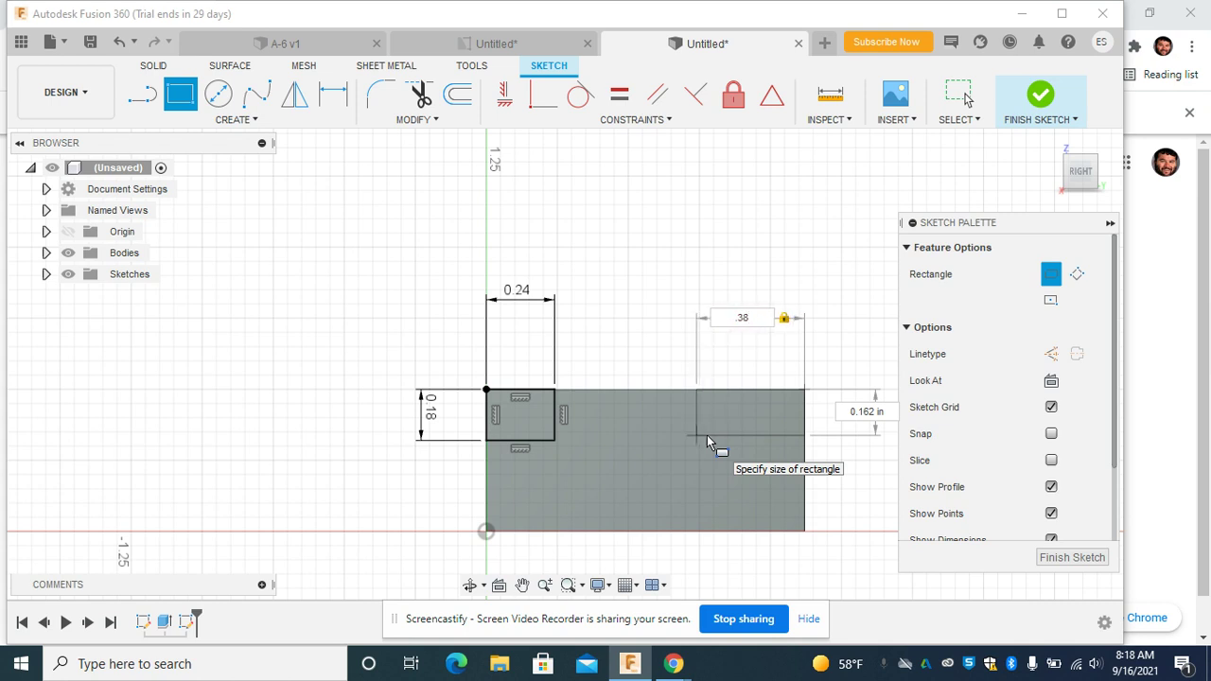
key(Tab)
text(.18)
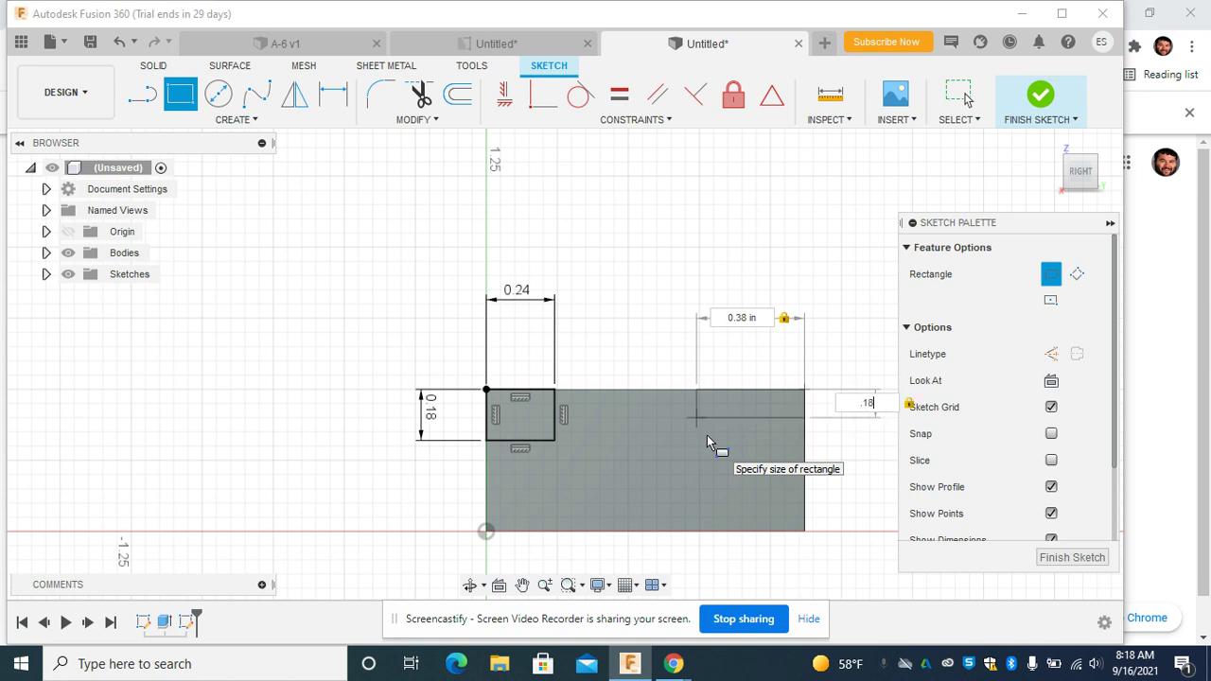
key(Return)
key(Escape)
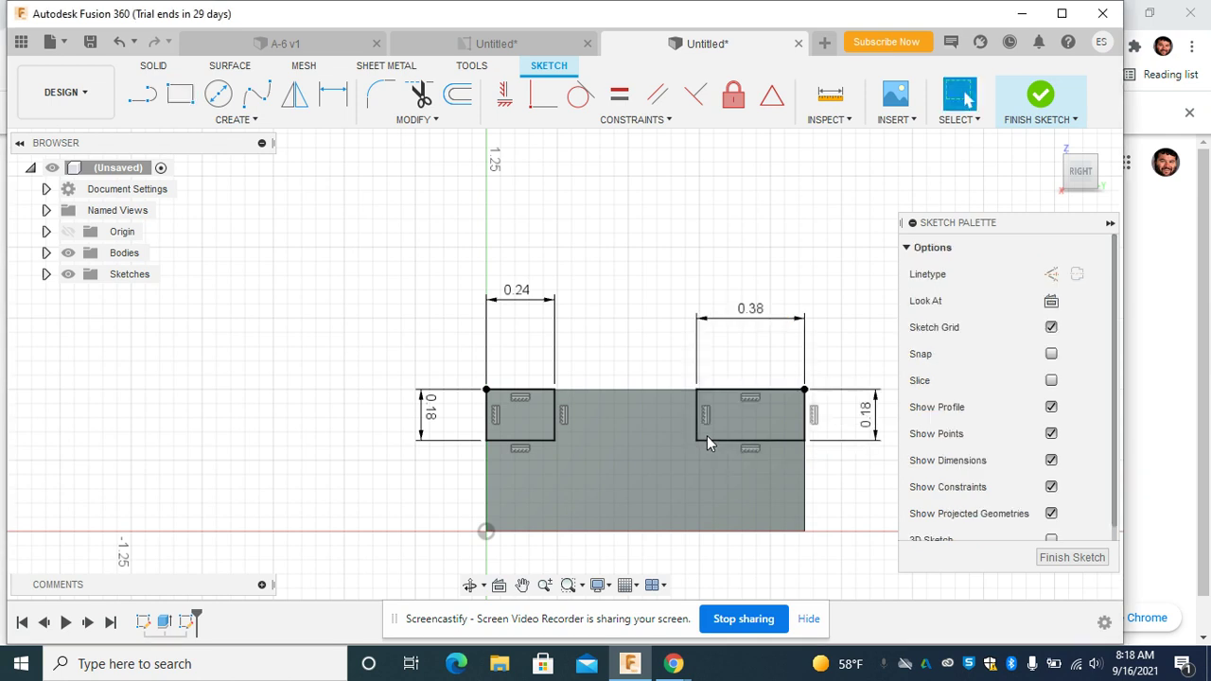
click(1040, 97)
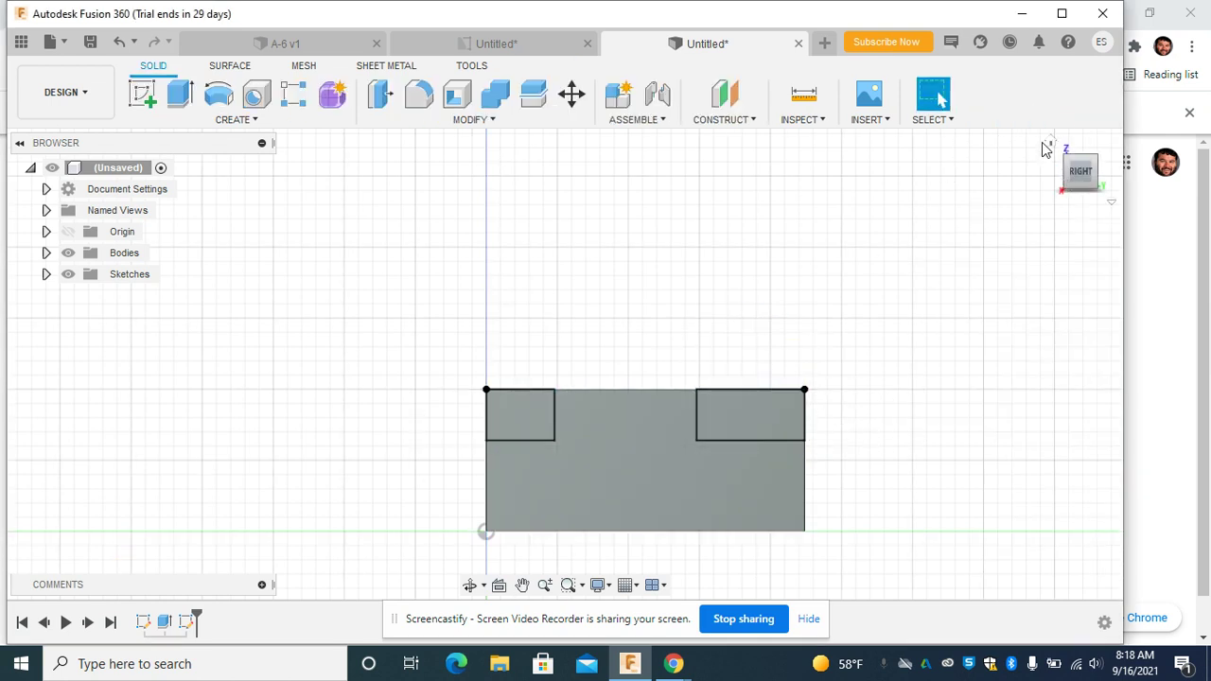
Extrude both corner rectangles into the block as a Cut with extent All, along its full length.
click(1051, 142)
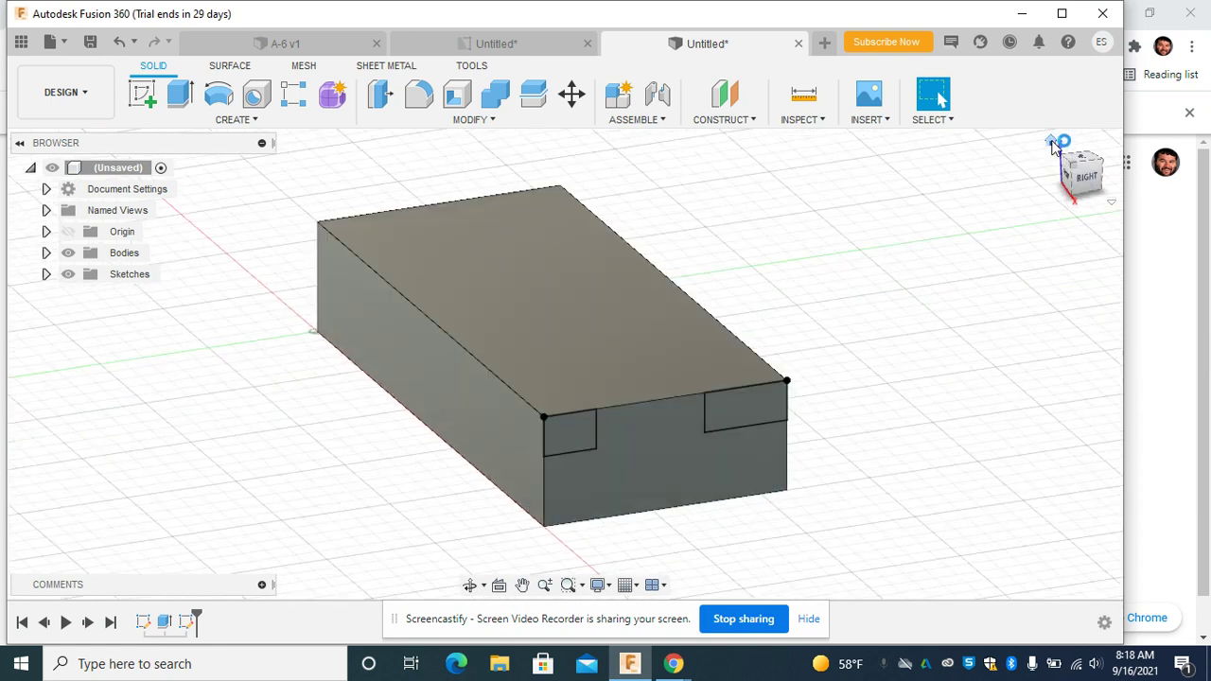
click(177, 97)
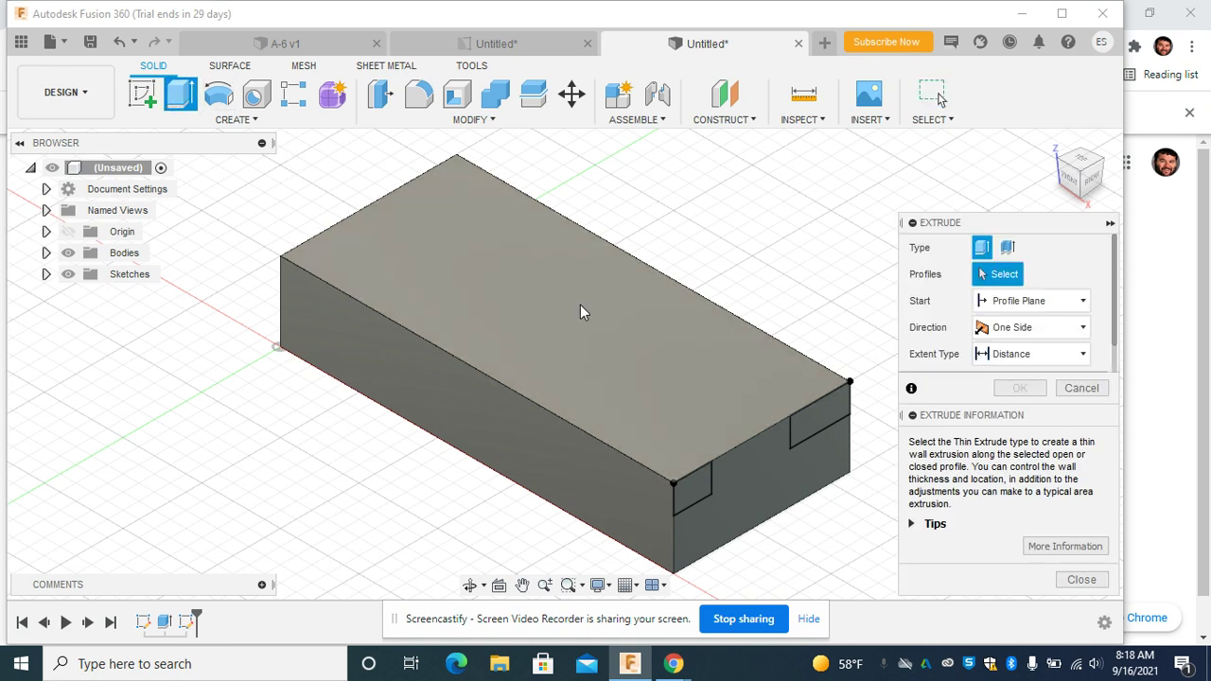
click(820, 416)
click(695, 488)
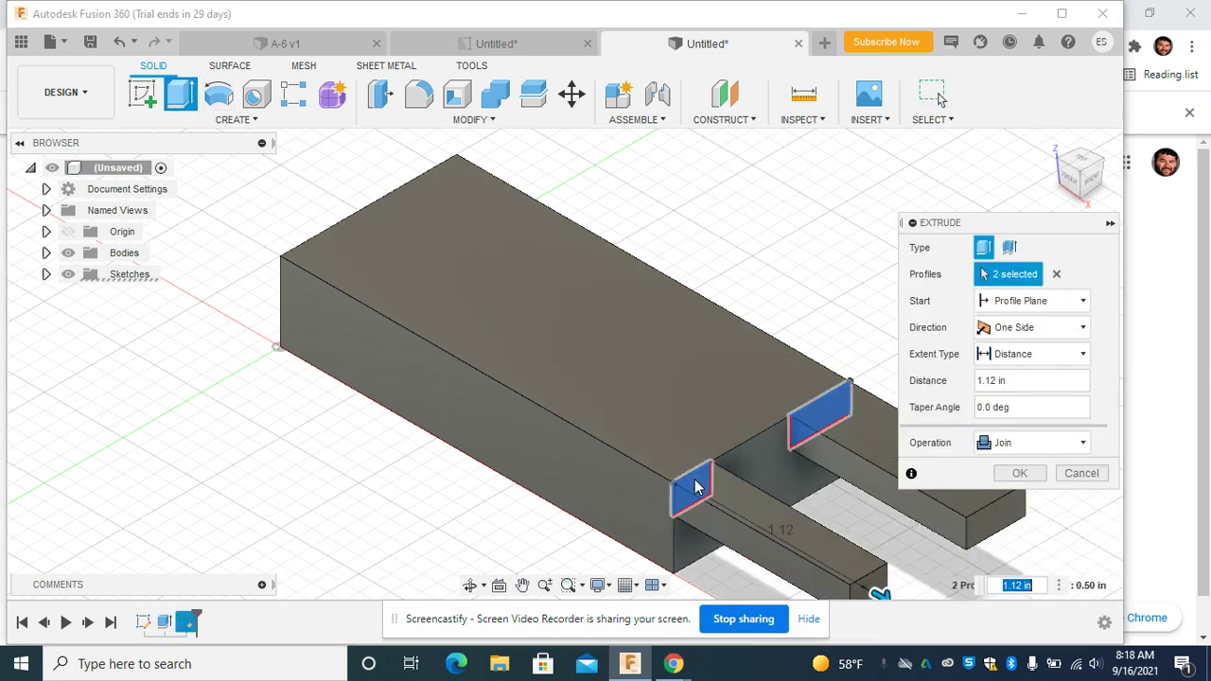
drag(878, 589, 454, 322)
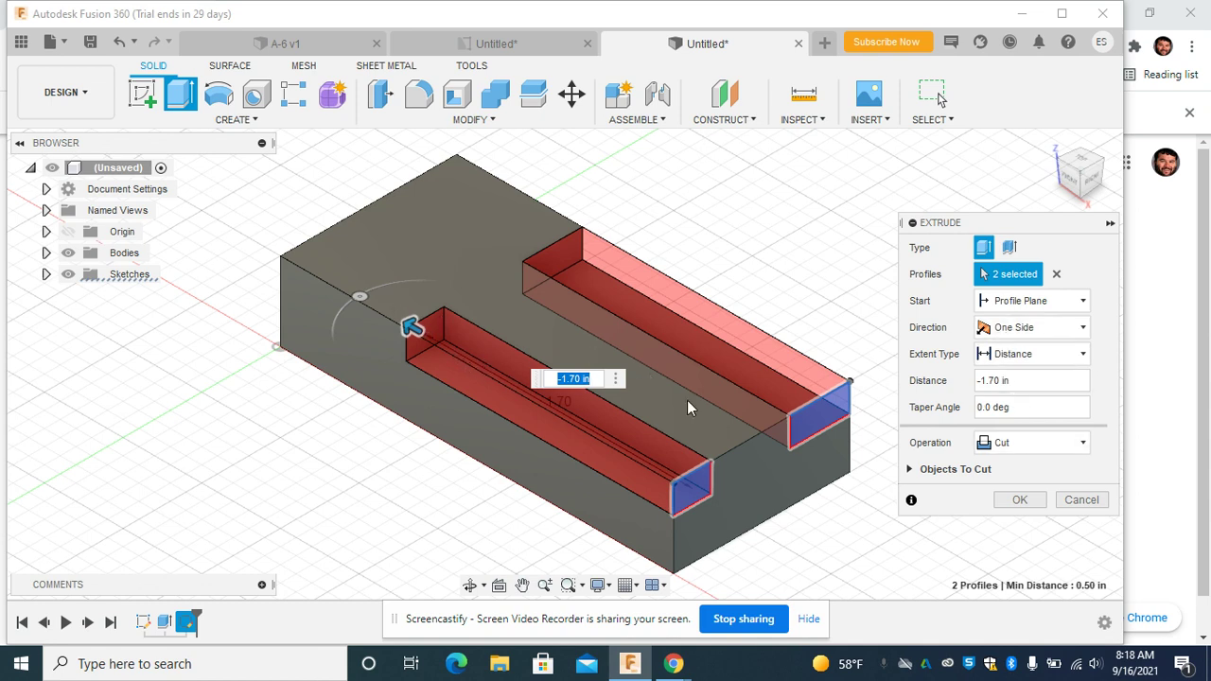
click(1019, 442)
click(1007, 485)
click(1029, 356)
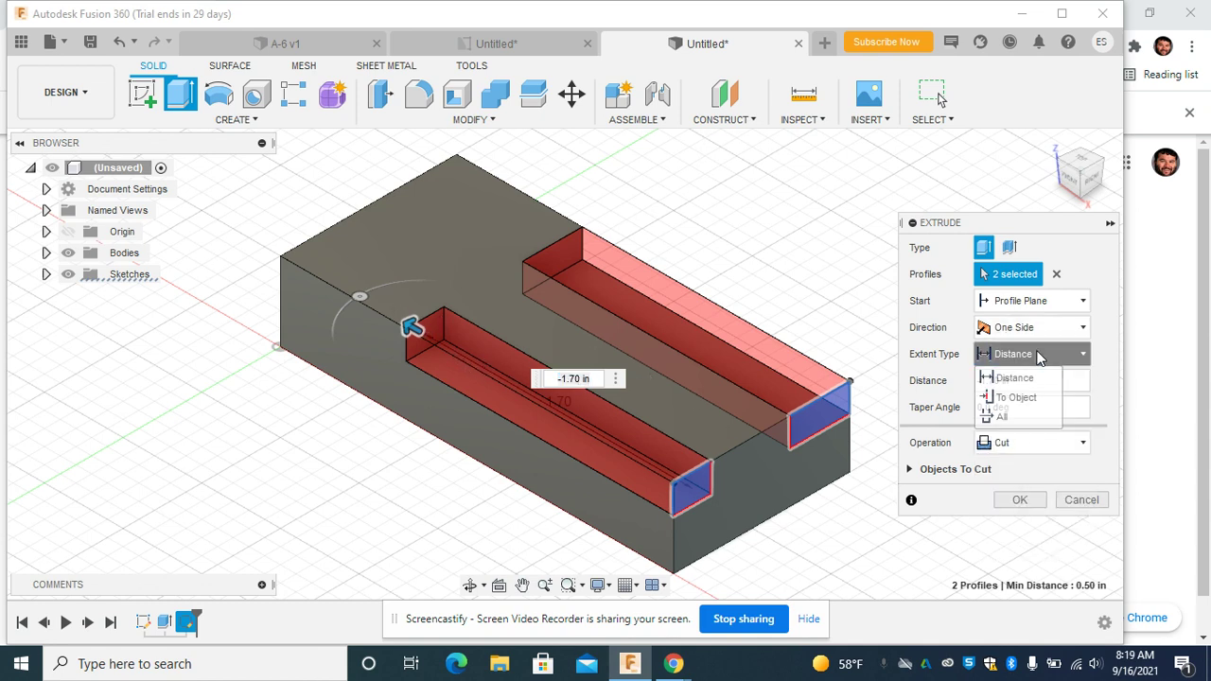
click(1016, 421)
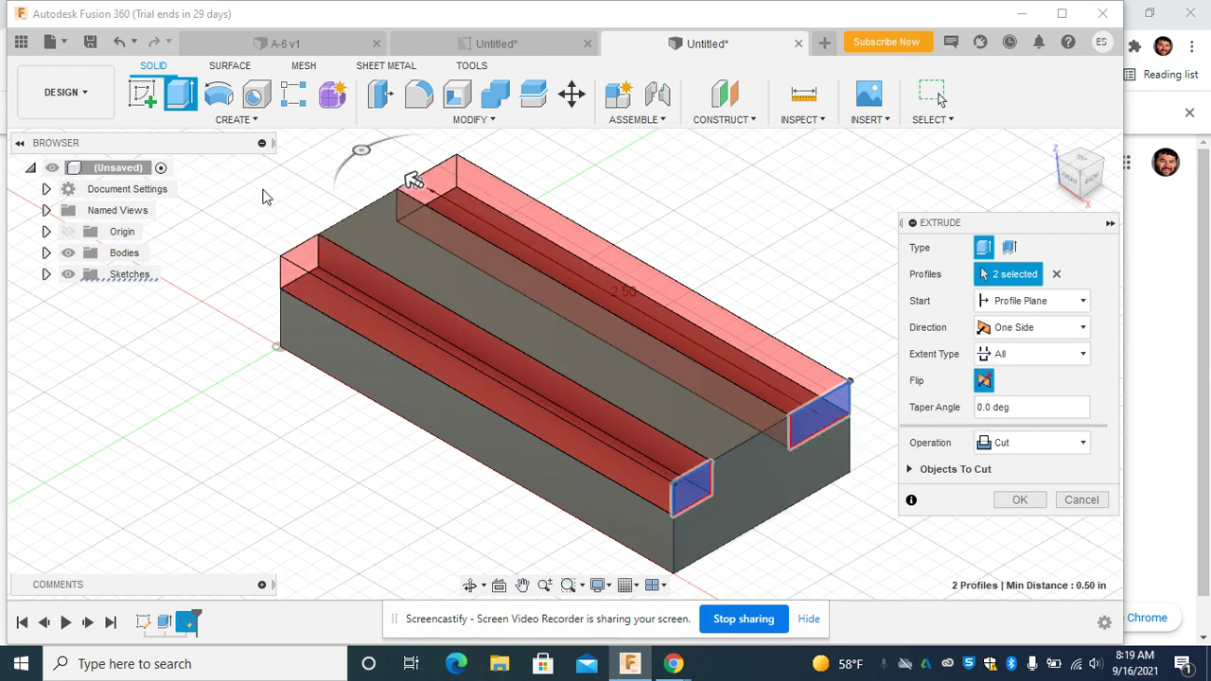
click(1019, 501)
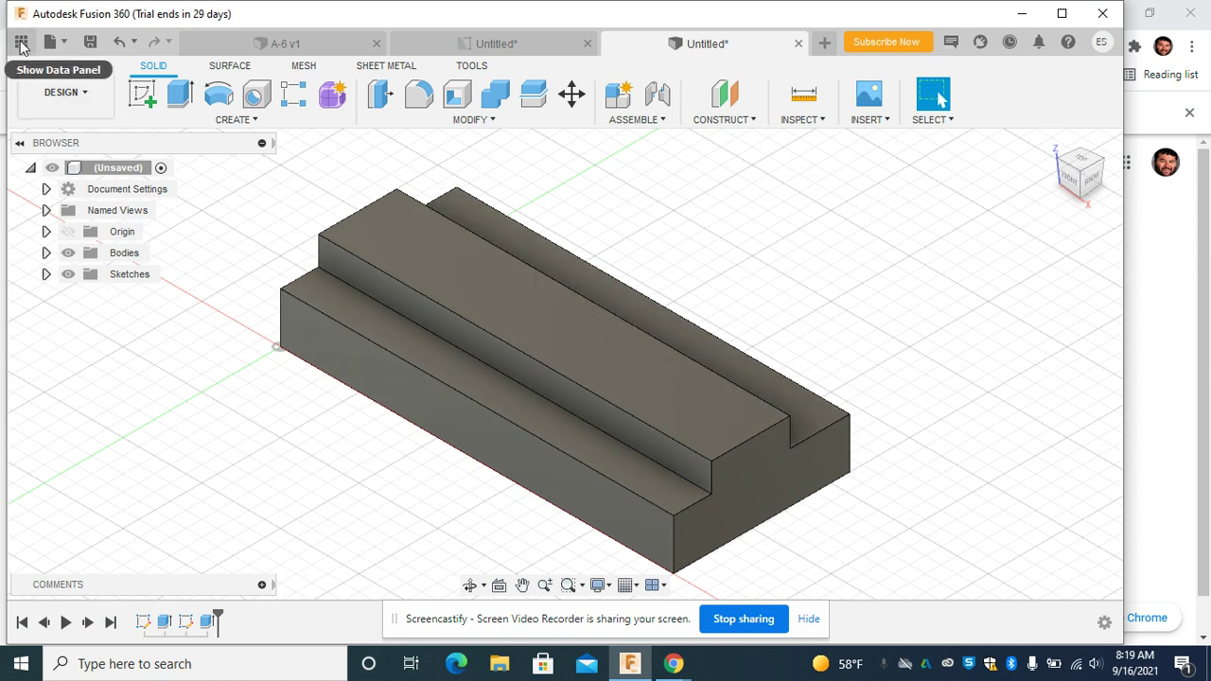
Save the design as A-6 in the Admin Project location.
click(62, 44)
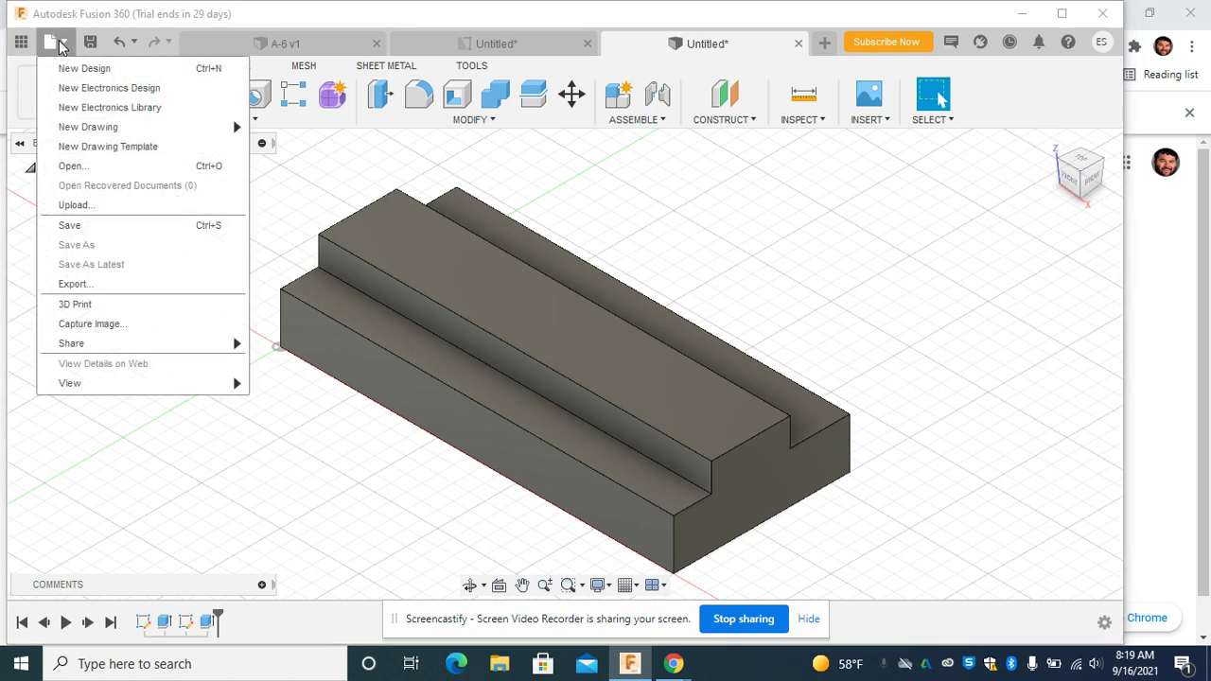
click(70, 225)
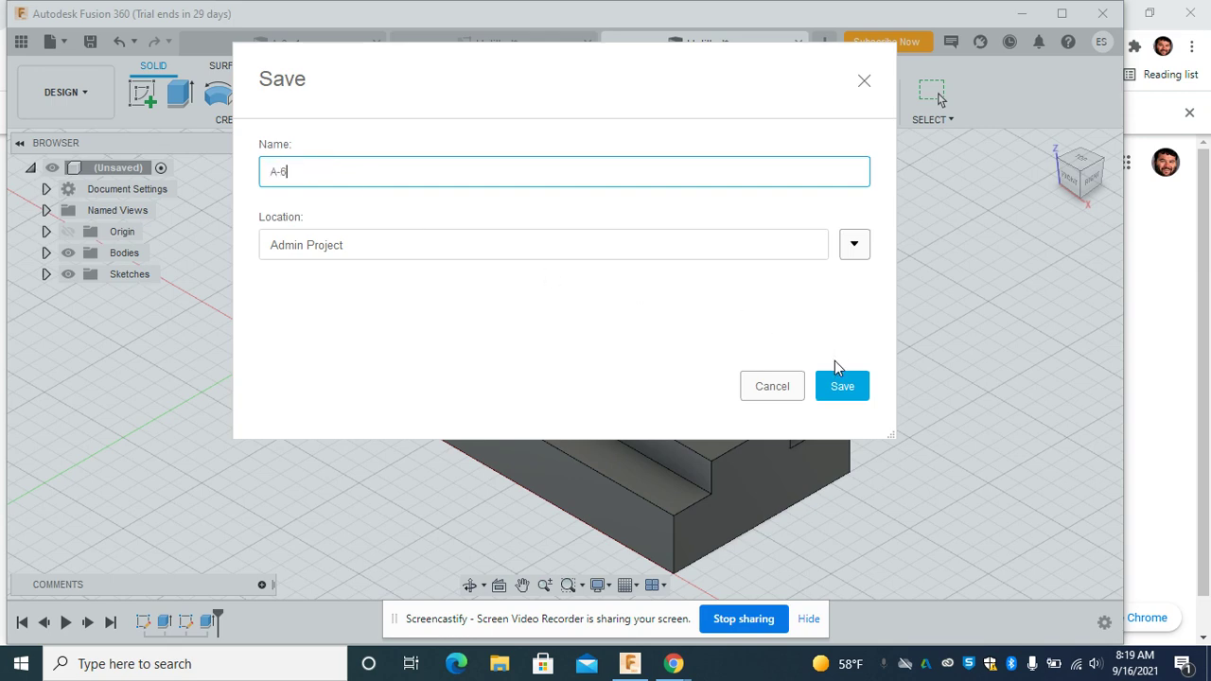
click(839, 386)
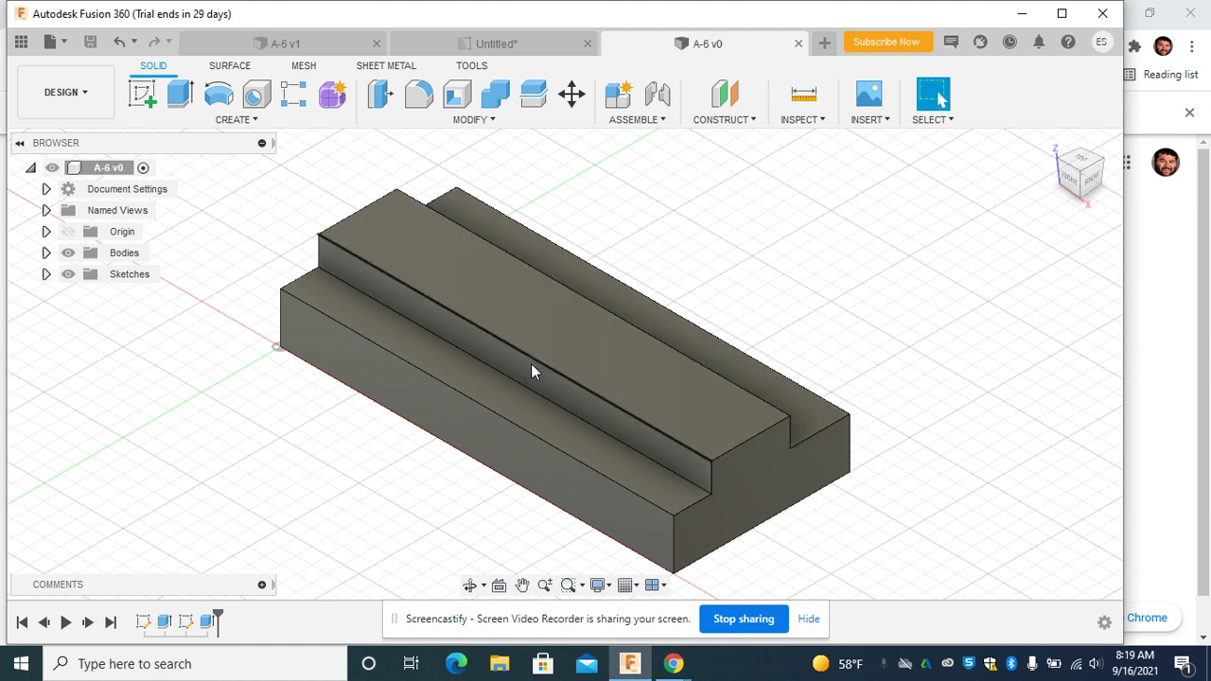
Create a new drawing from the design, from scratch with ASME standard, inch units and sheet size A (8.5in x 11in).
click(67, 42)
click(67, 42)
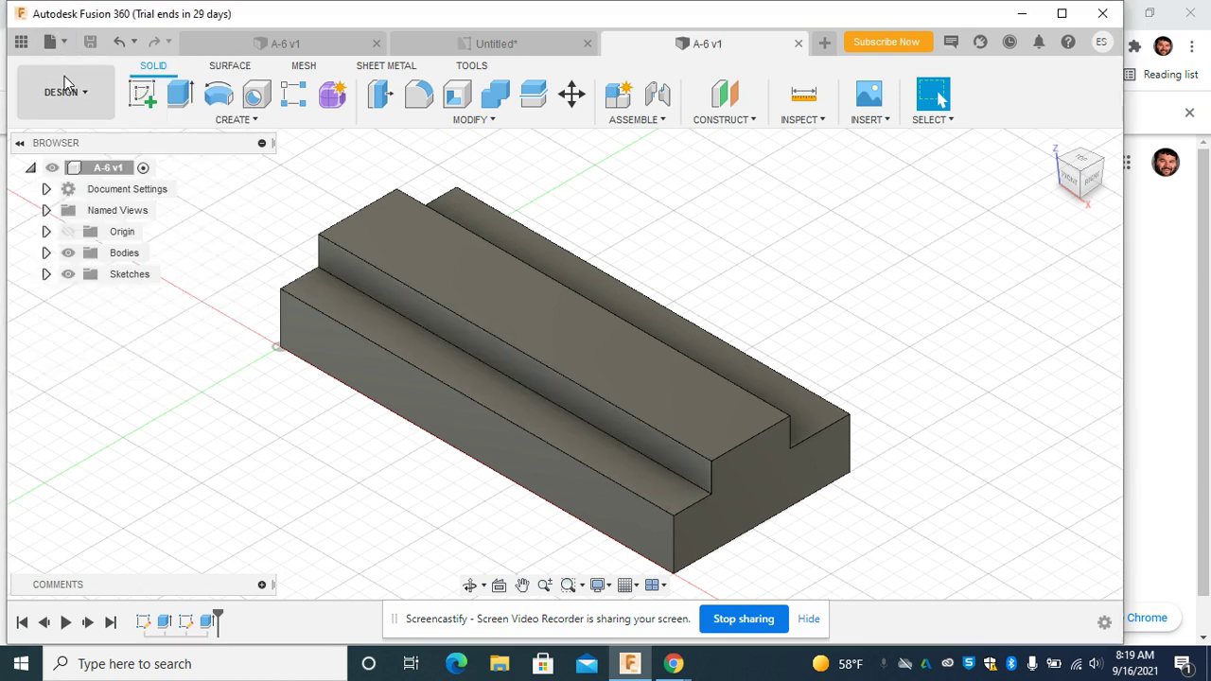
click(84, 94)
click(84, 97)
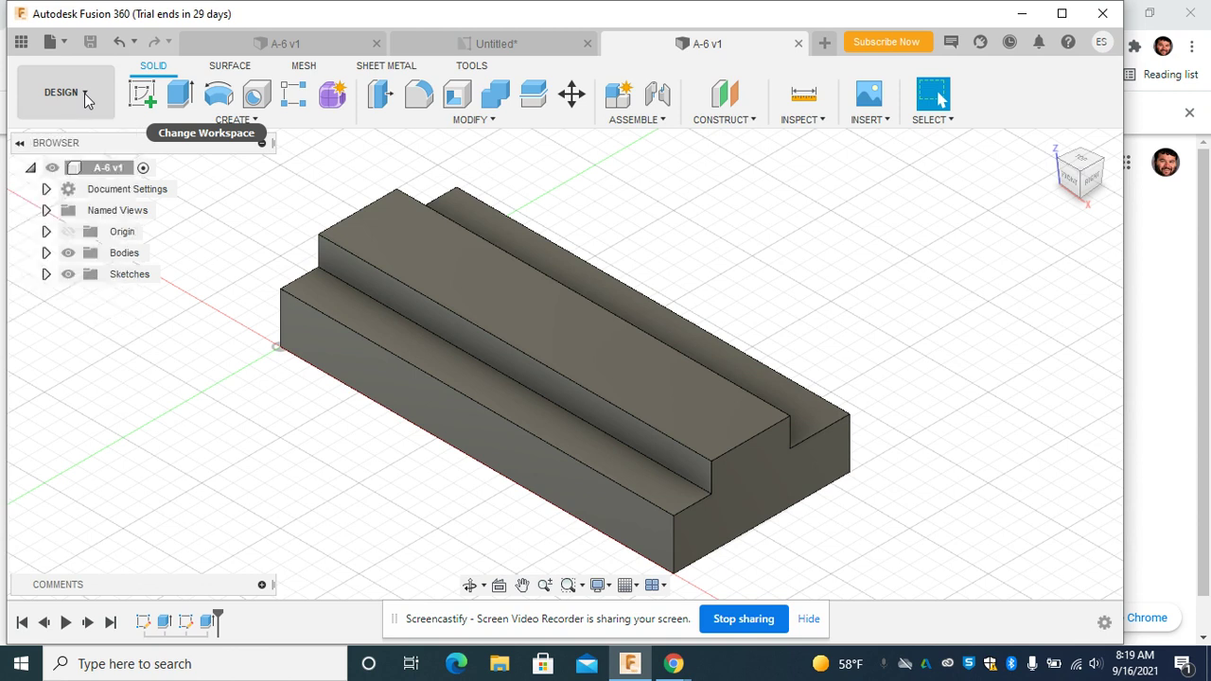
click(83, 93)
mouse_move(52, 322)
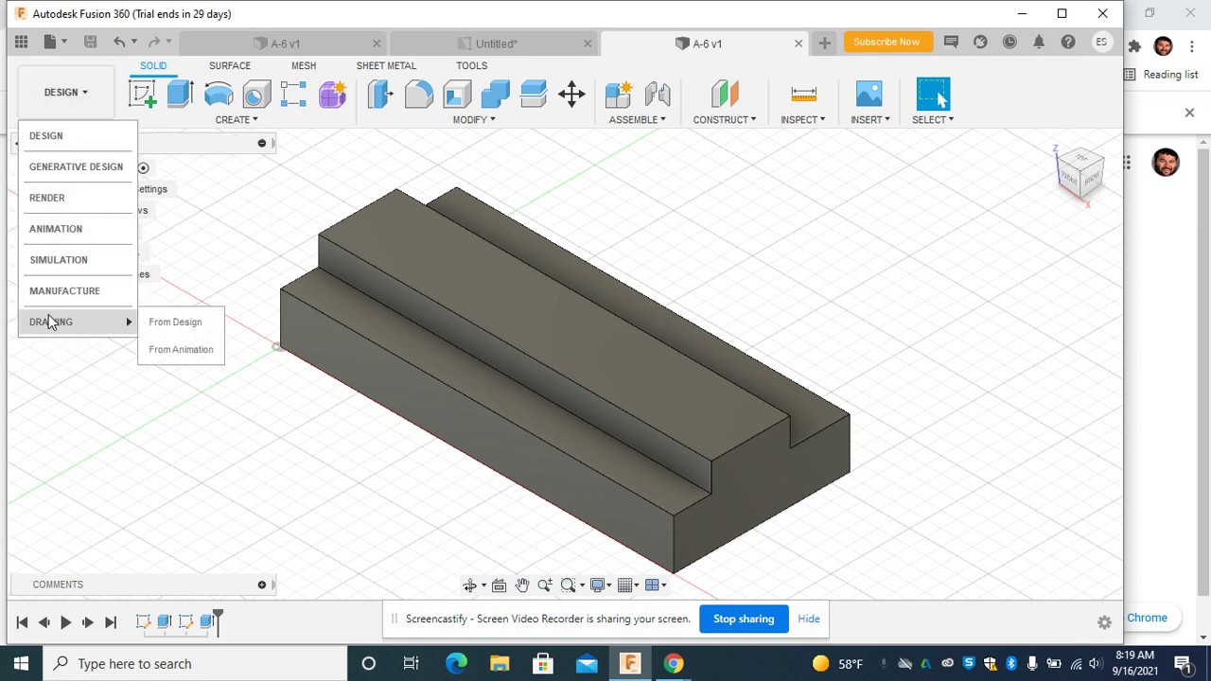
click(181, 324)
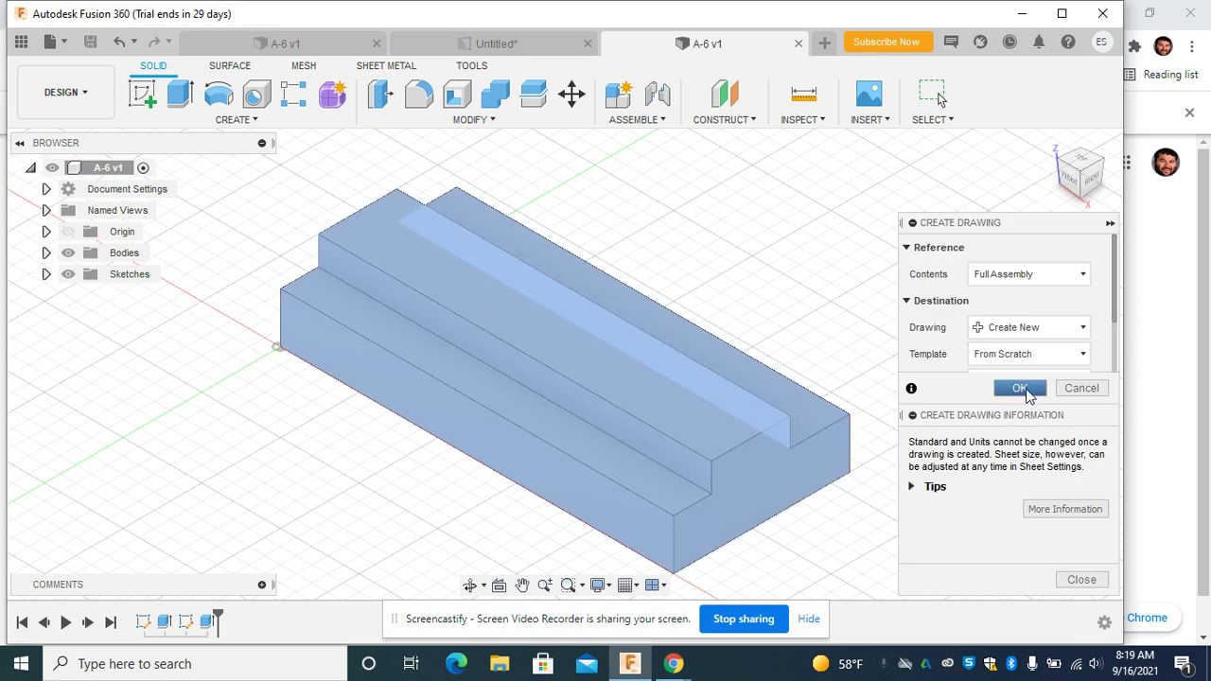
scroll(1028, 314, down, 1)
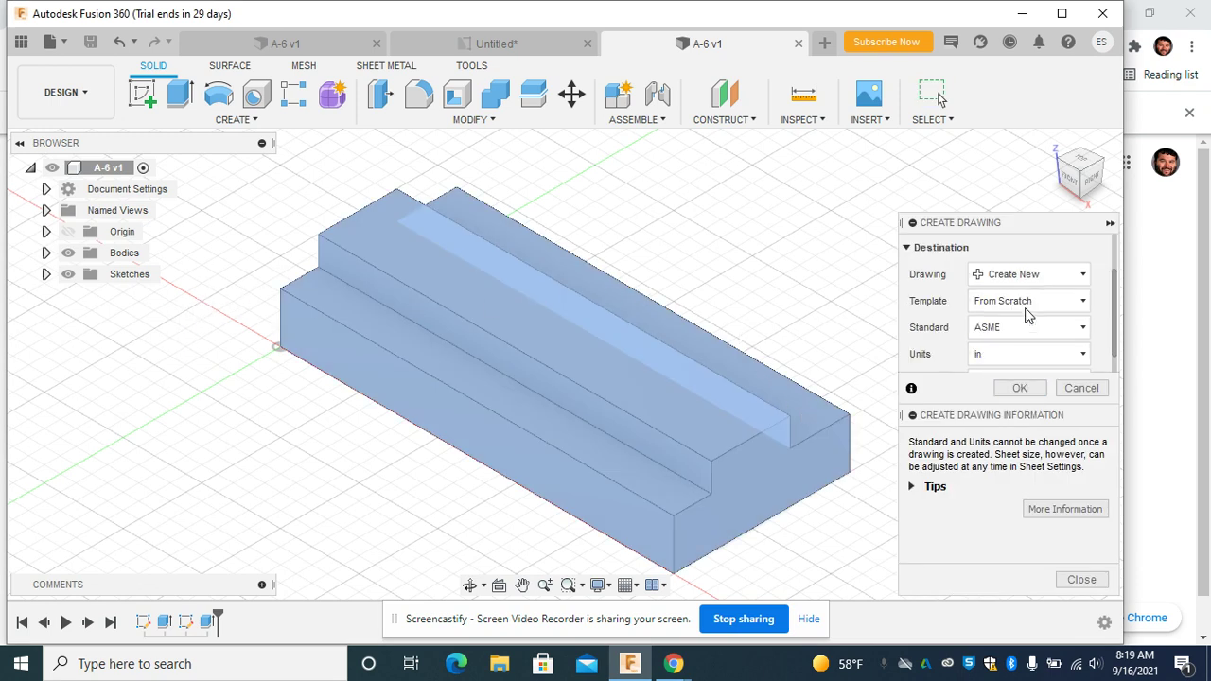
click(1067, 274)
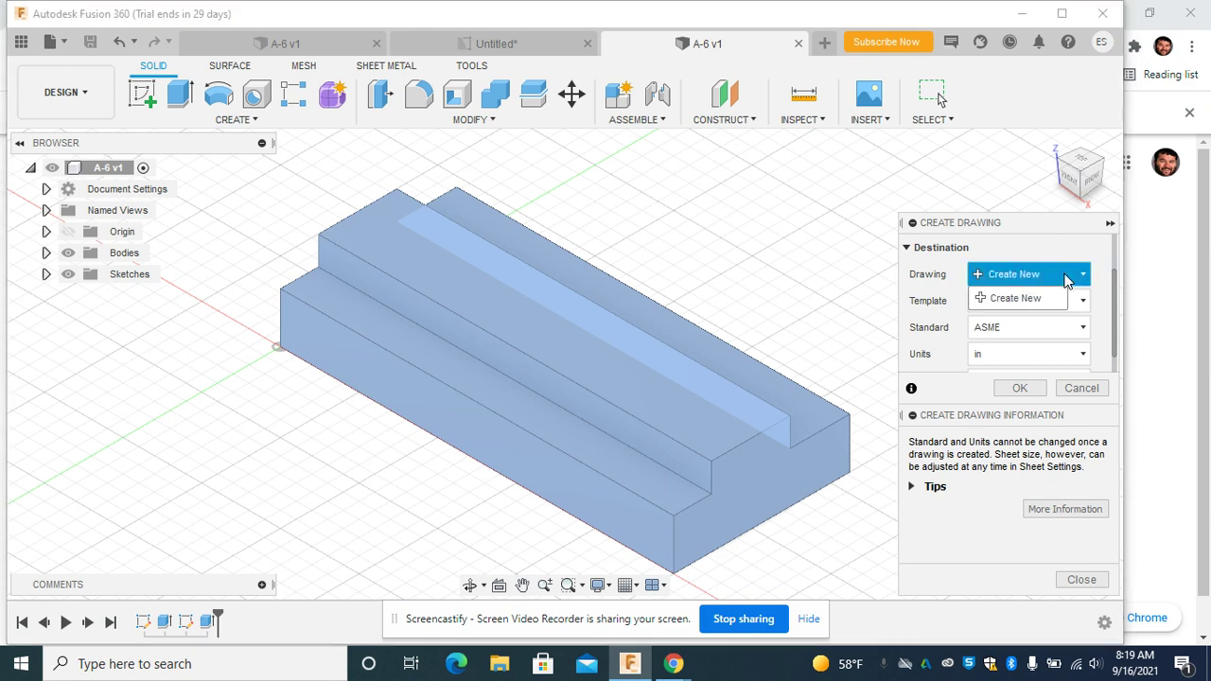
click(1066, 278)
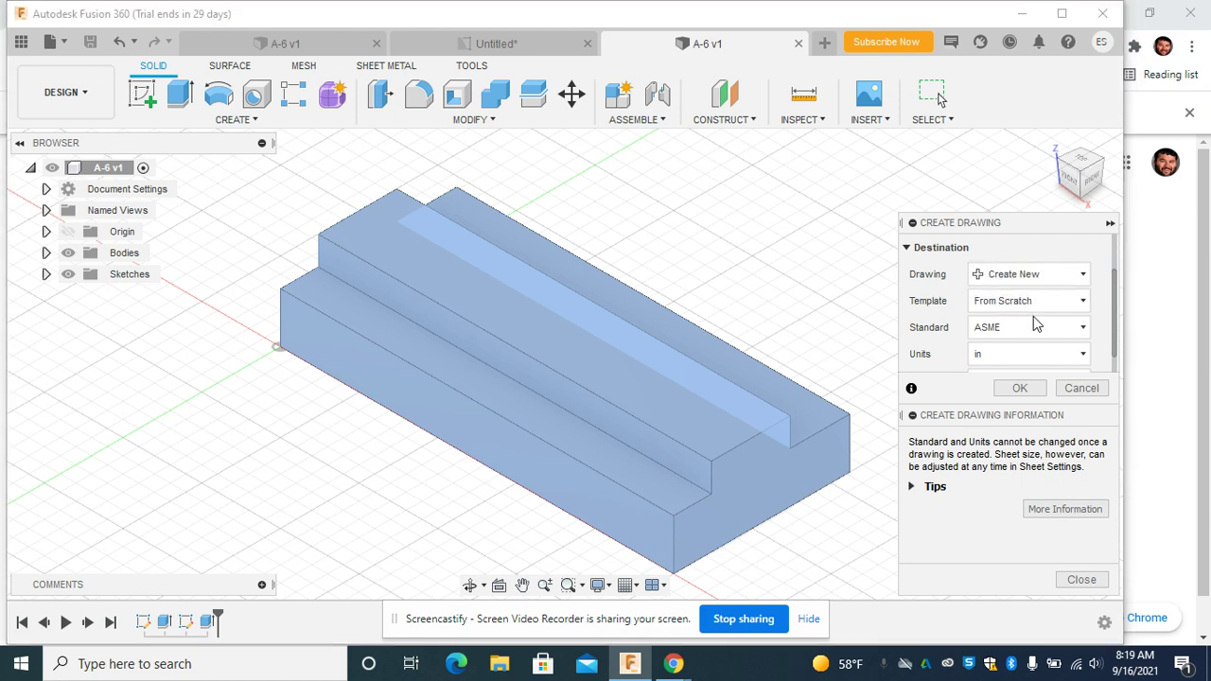
scroll(1017, 326, down, 1)
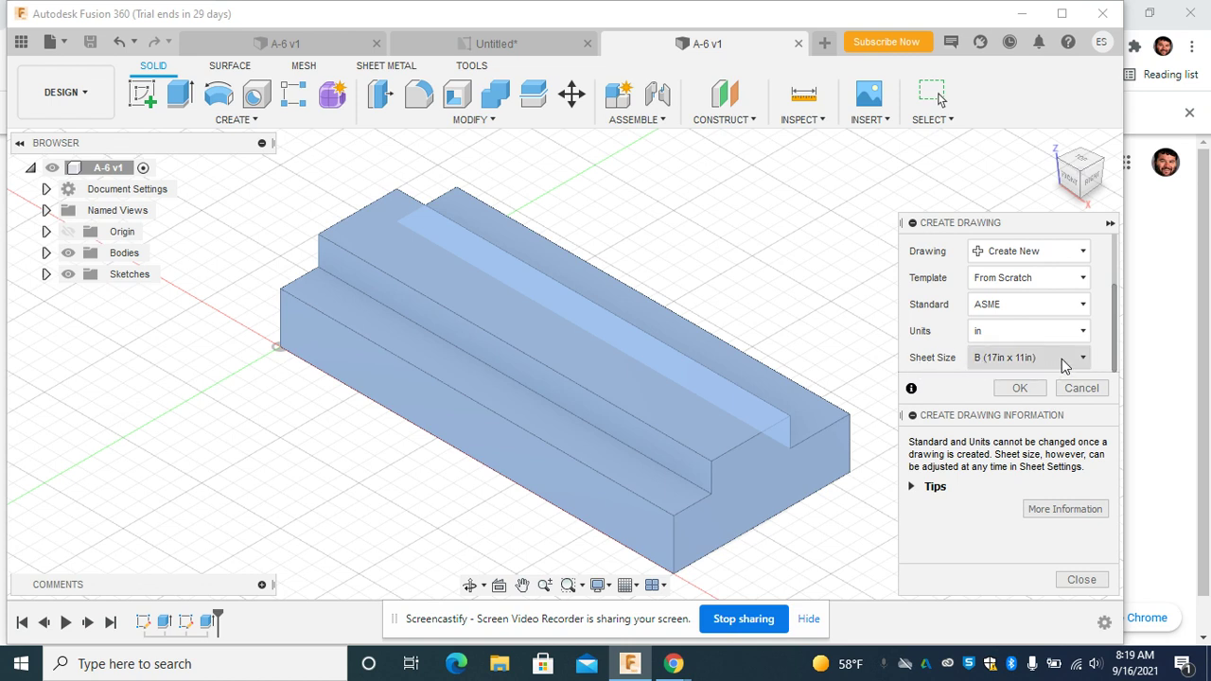
click(1062, 360)
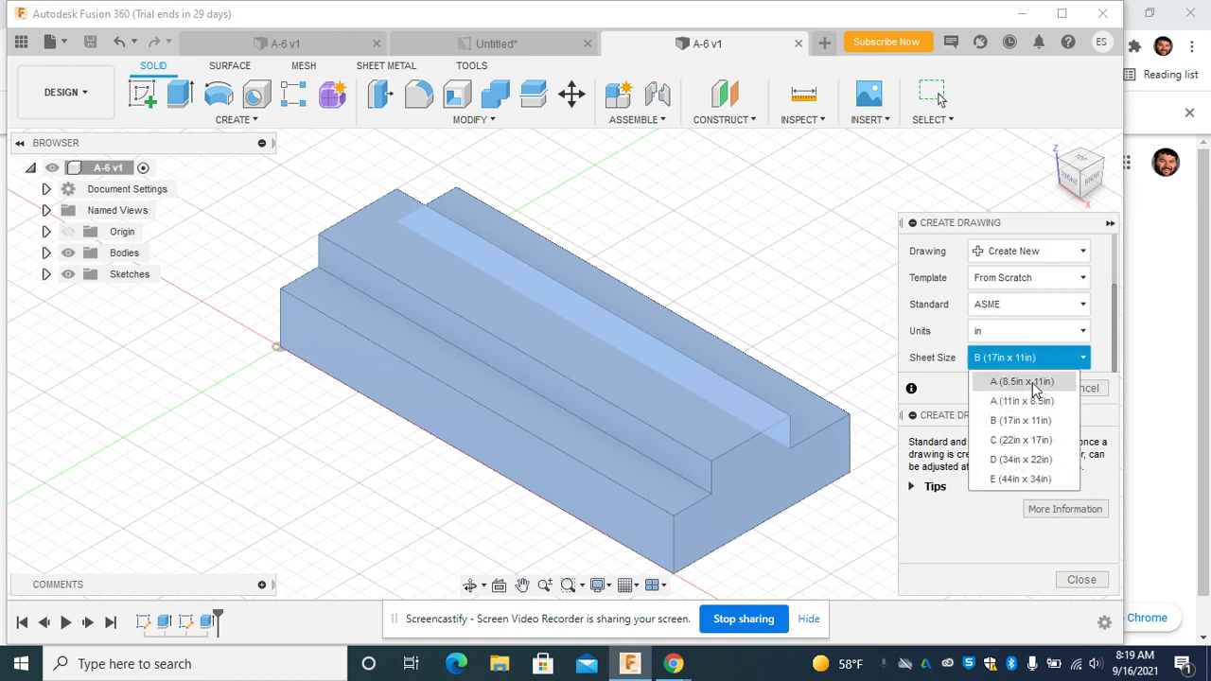
click(1023, 384)
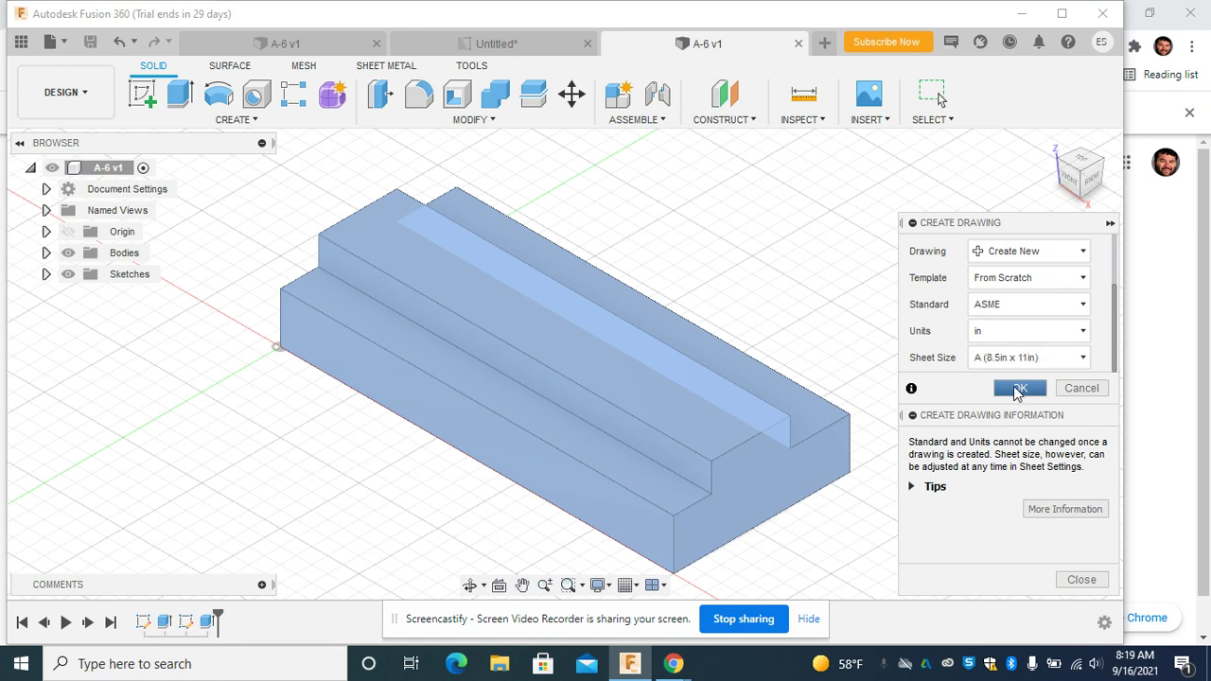
click(1017, 390)
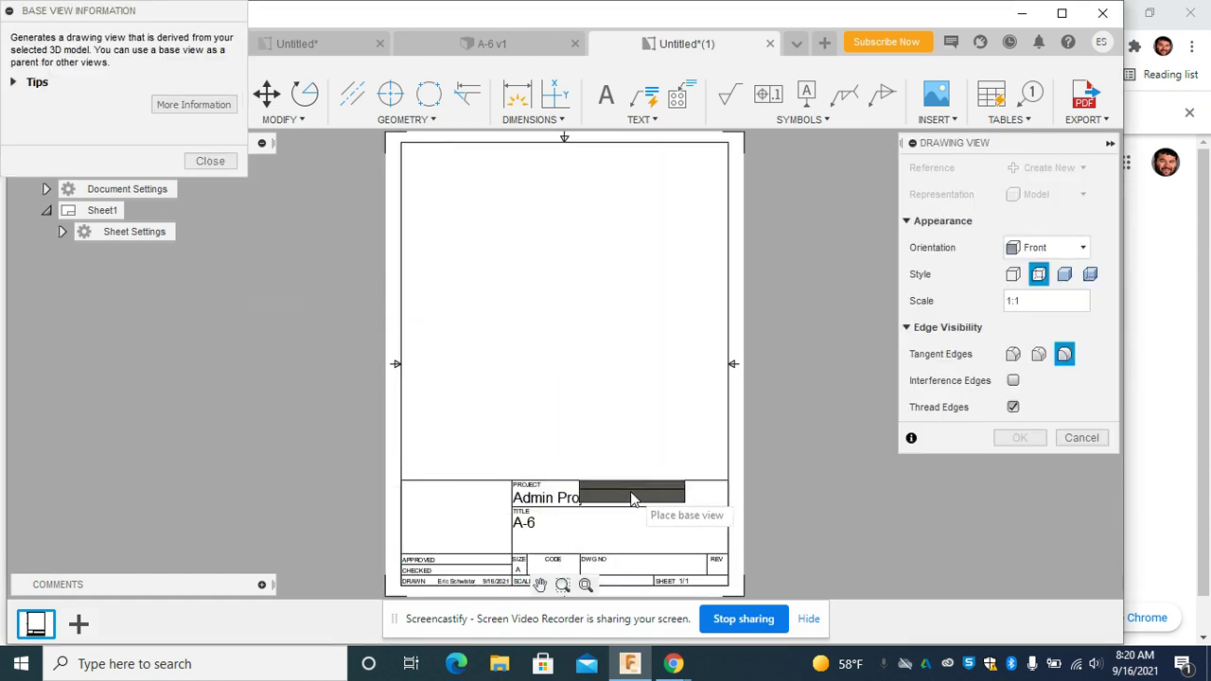
Place a 1:1 front base view above the title block's left part and project top, isometric and right-side views from it.
click(489, 435)
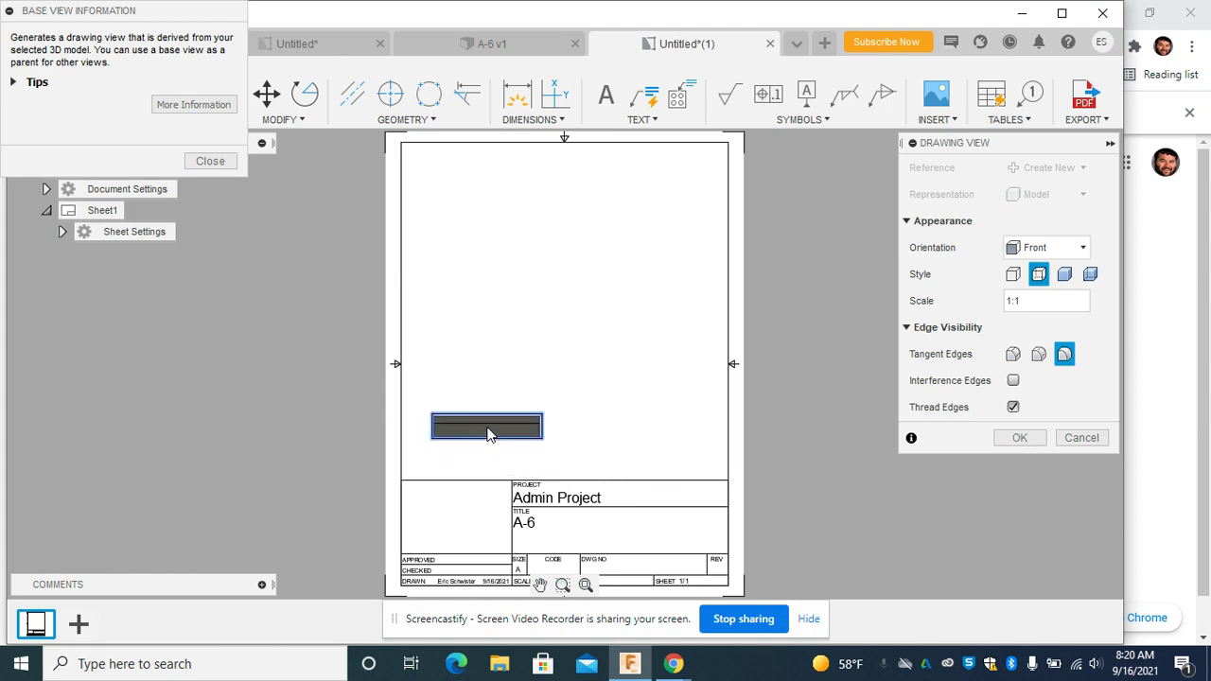
click(210, 161)
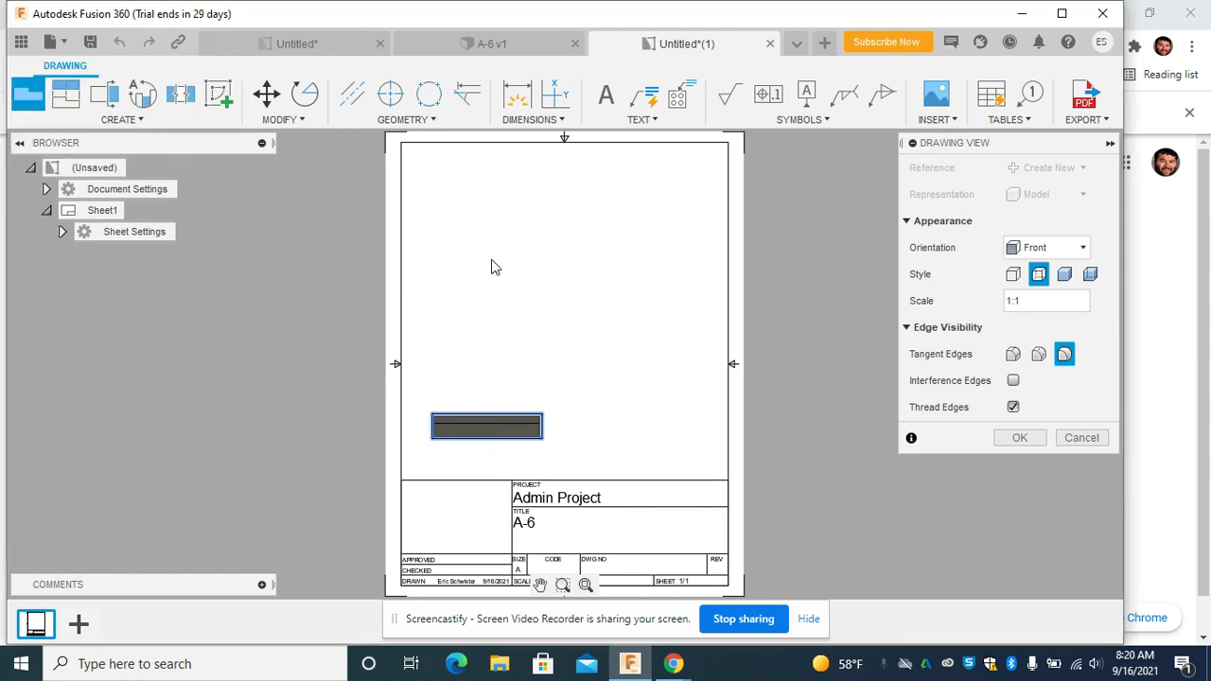
click(68, 99)
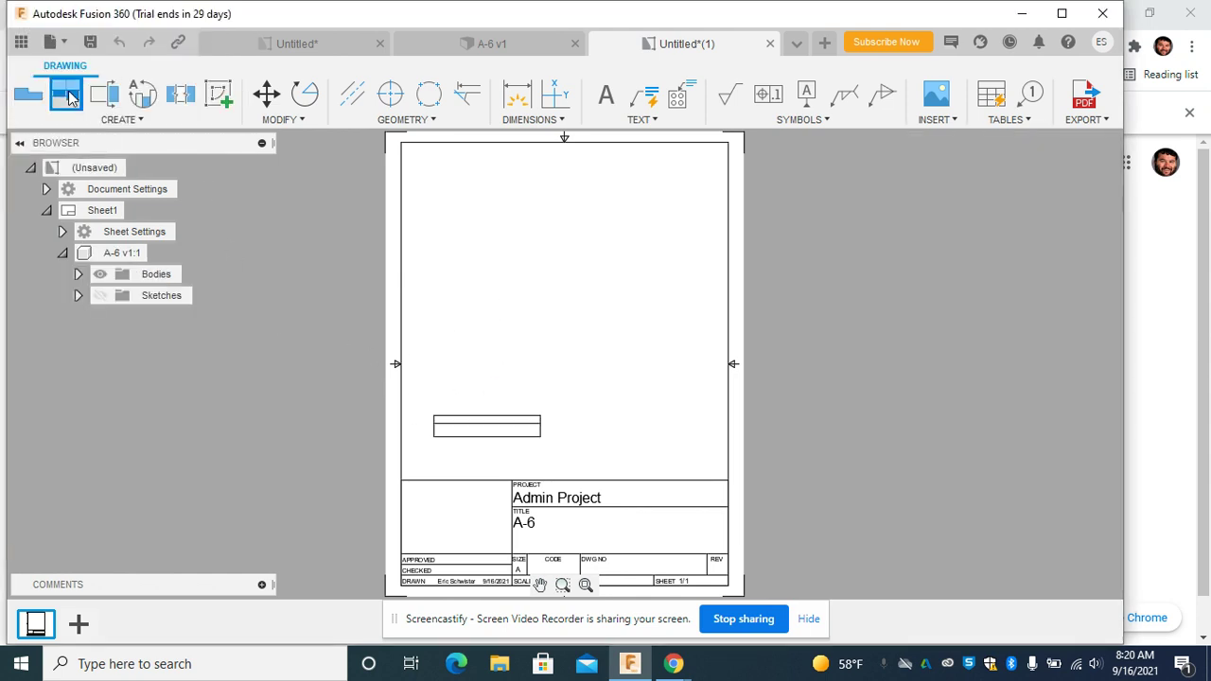
click(491, 432)
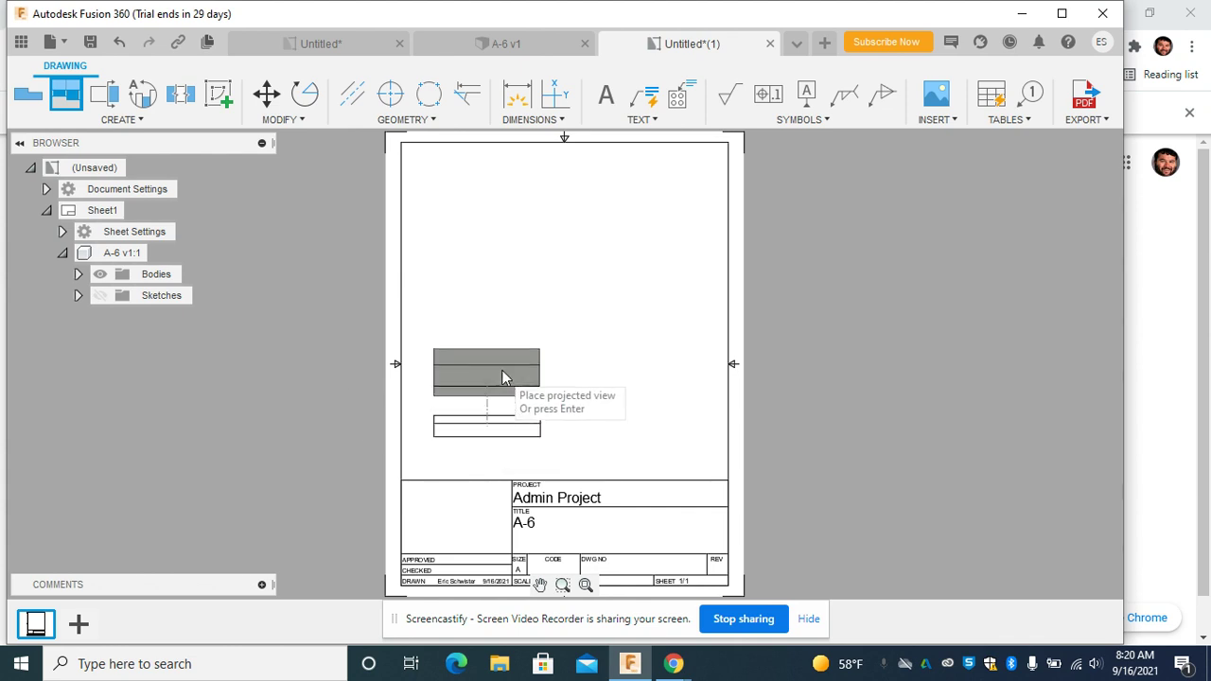
click(489, 261)
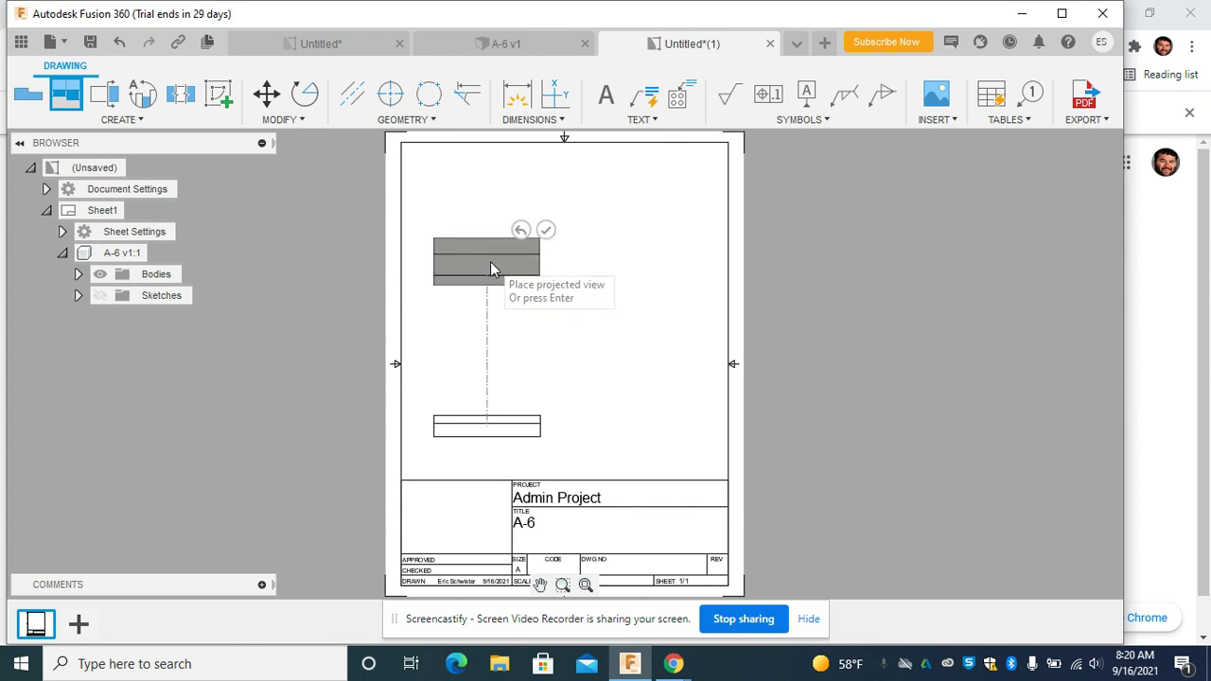
click(651, 255)
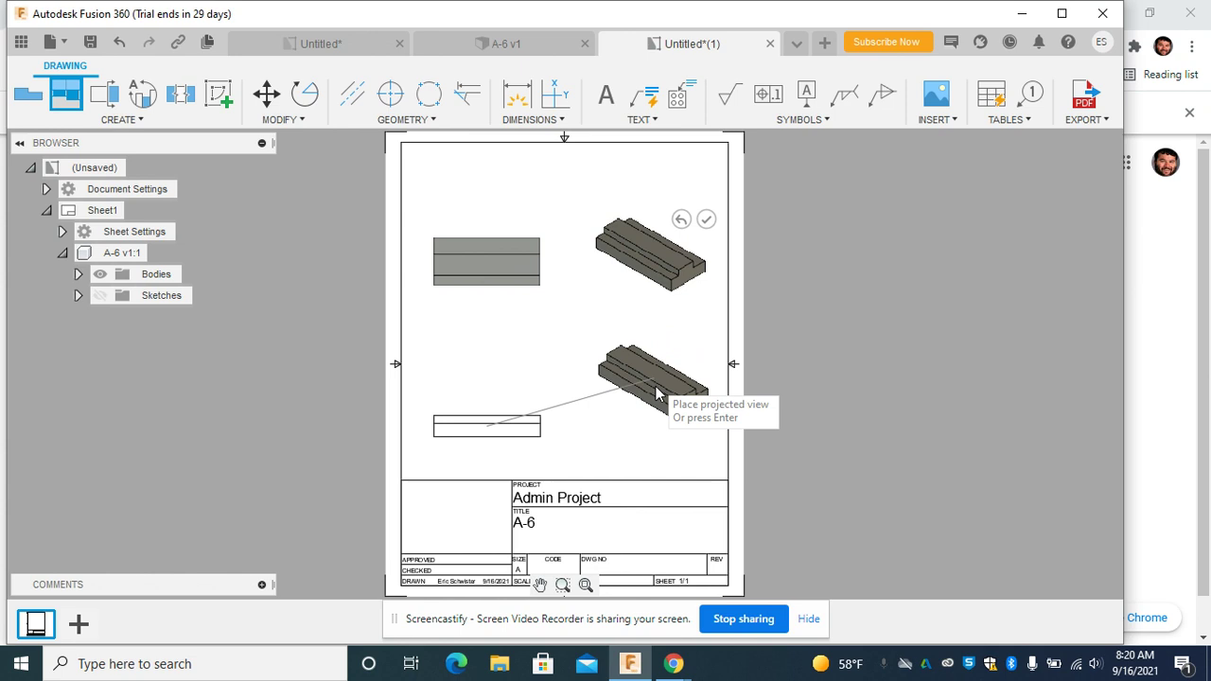
click(650, 442)
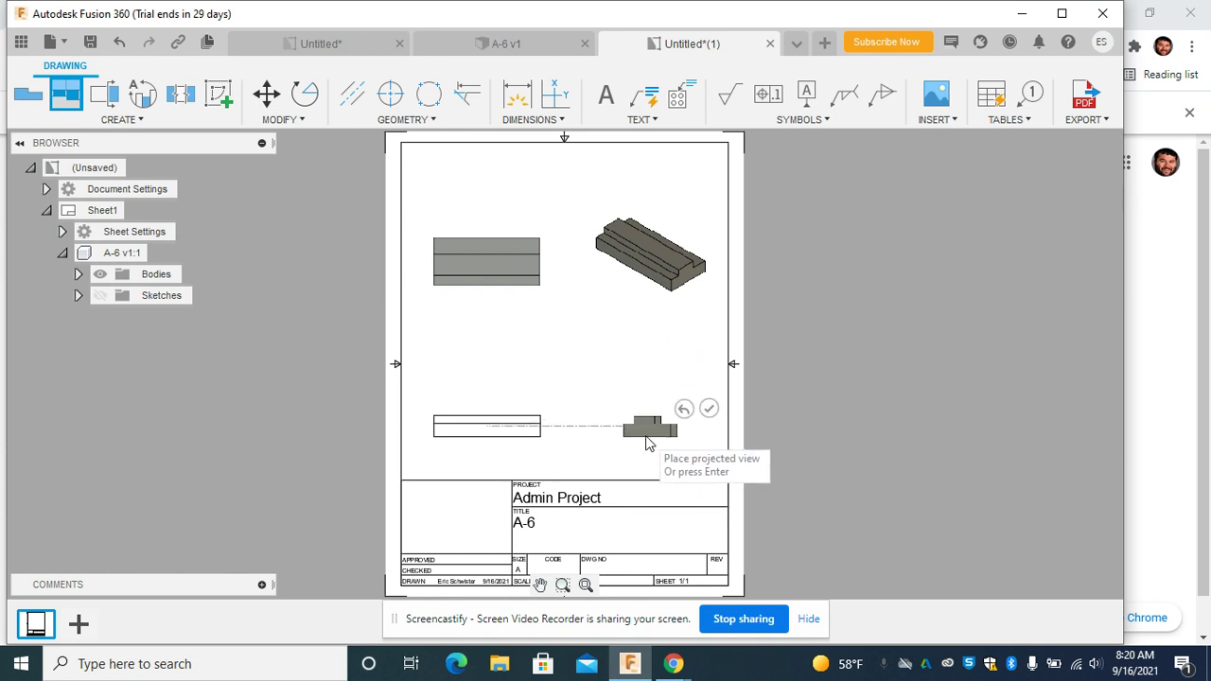
click(711, 410)
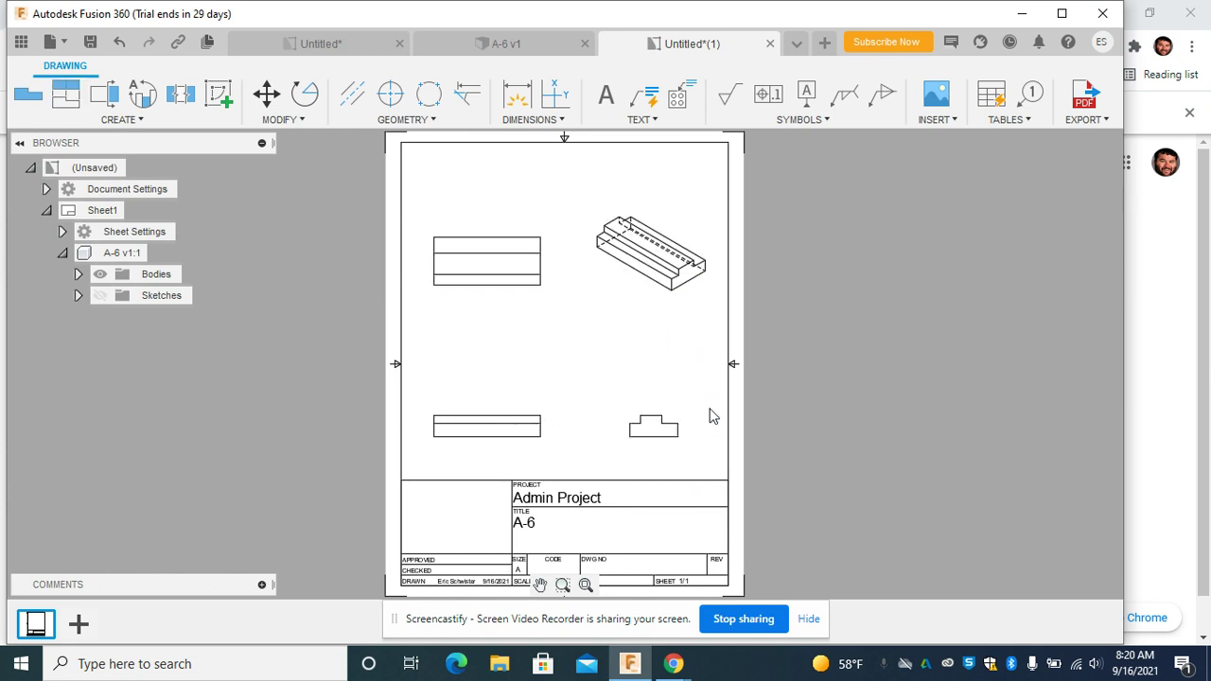
Dimension the overall length of the front view, placing the dimension above the view.
scroll(606, 317, up, 3)
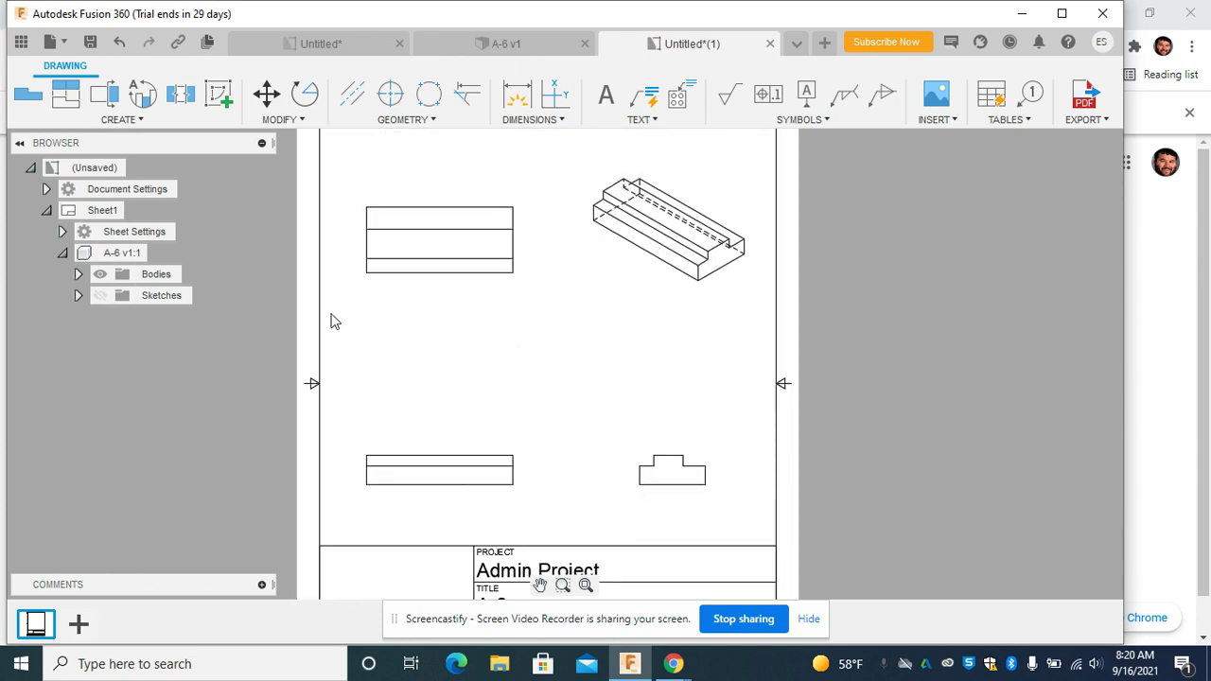
click(519, 102)
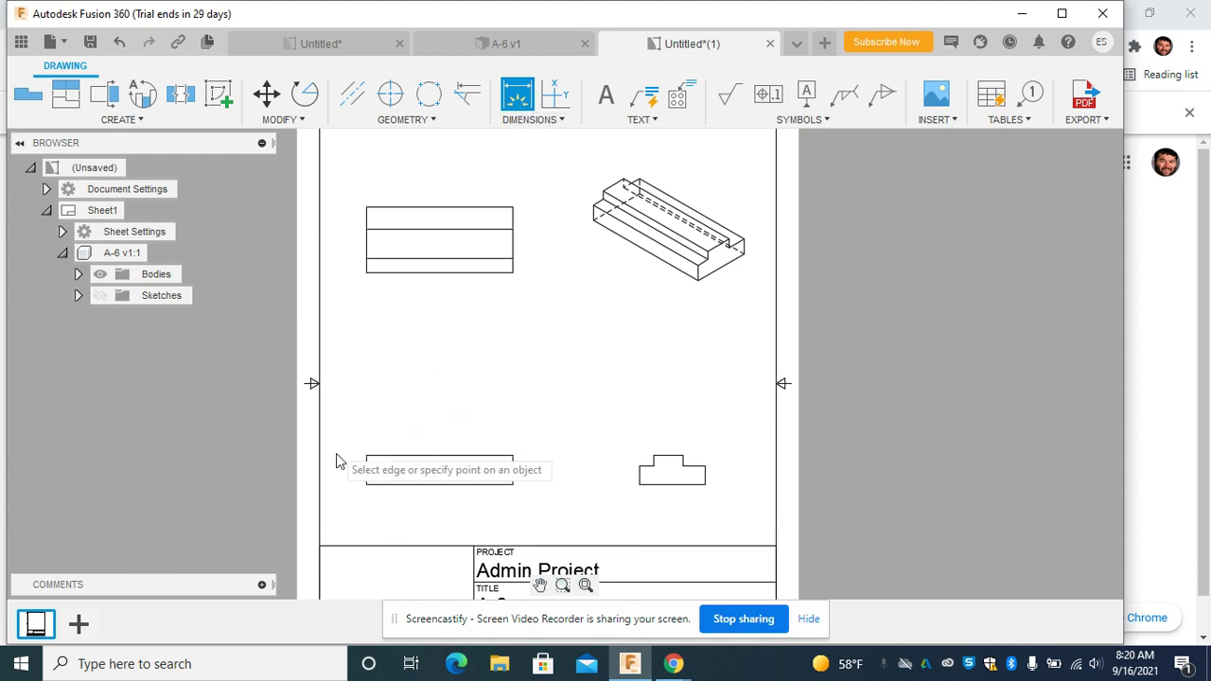
click(366, 456)
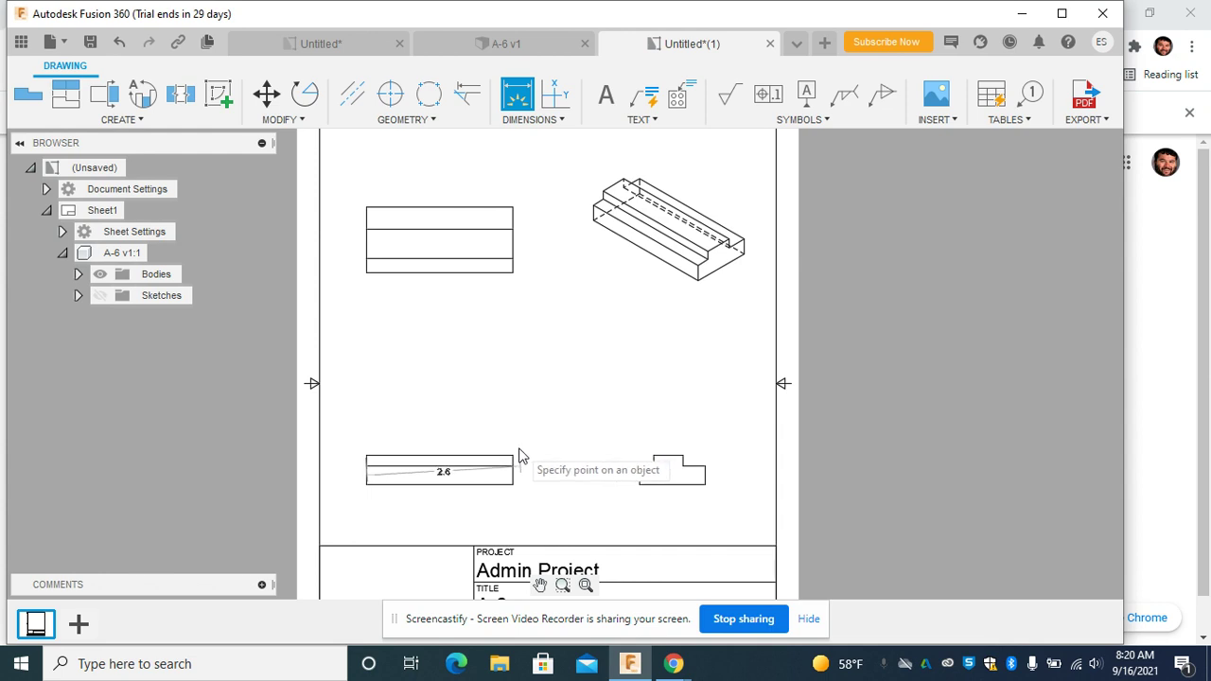
click(512, 456)
click(492, 417)
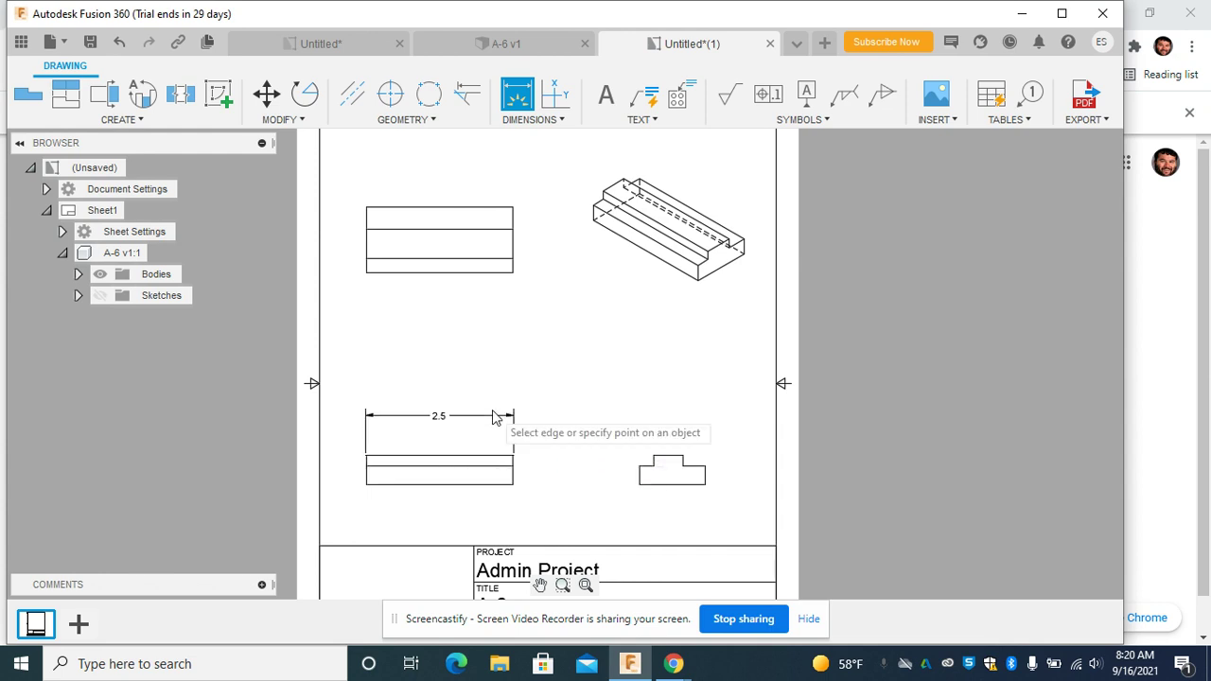
Dimension the front view's overall height and the depth of its upper step, placing both dimensions beside the view's right end.
click(513, 484)
click(513, 456)
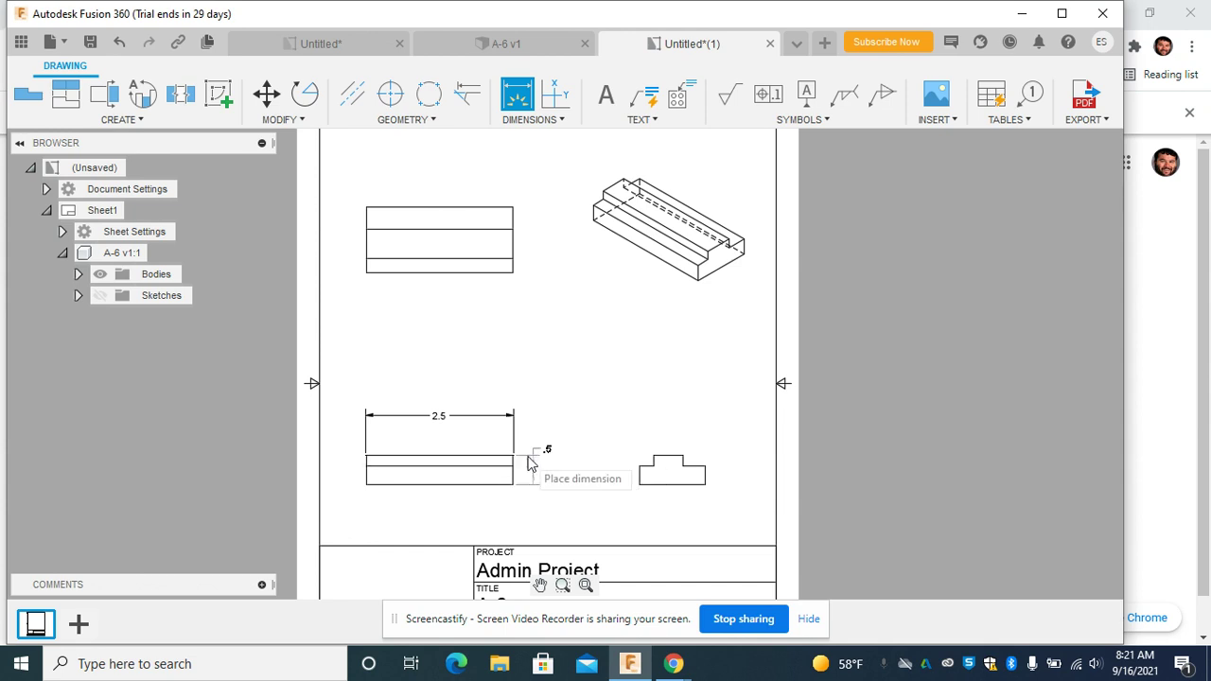
click(555, 461)
scroll(556, 463, up, 4)
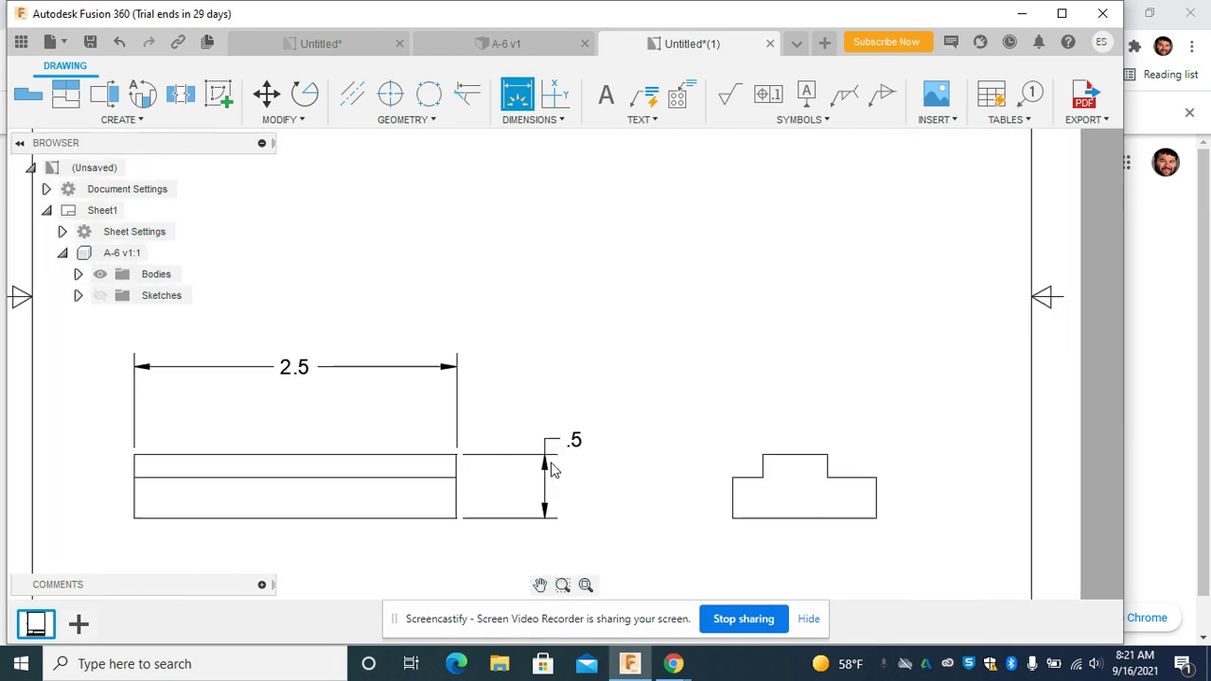
scroll(554, 470, up, 2)
scroll(554, 470, up, 1)
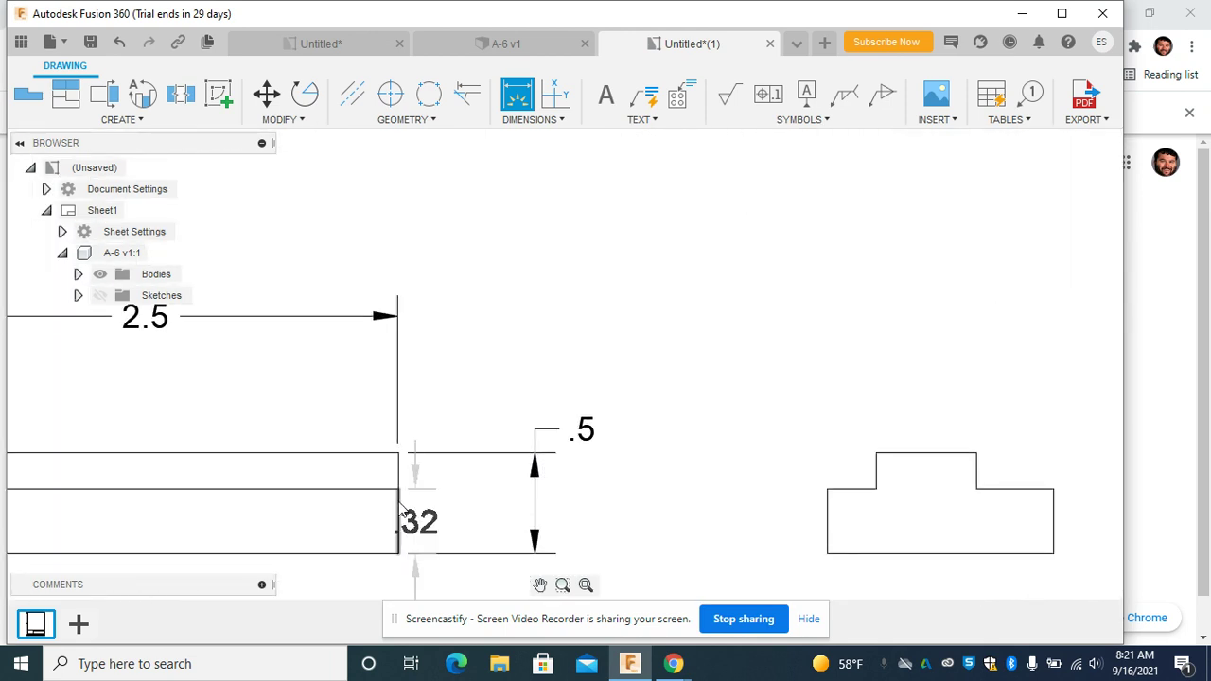
click(399, 489)
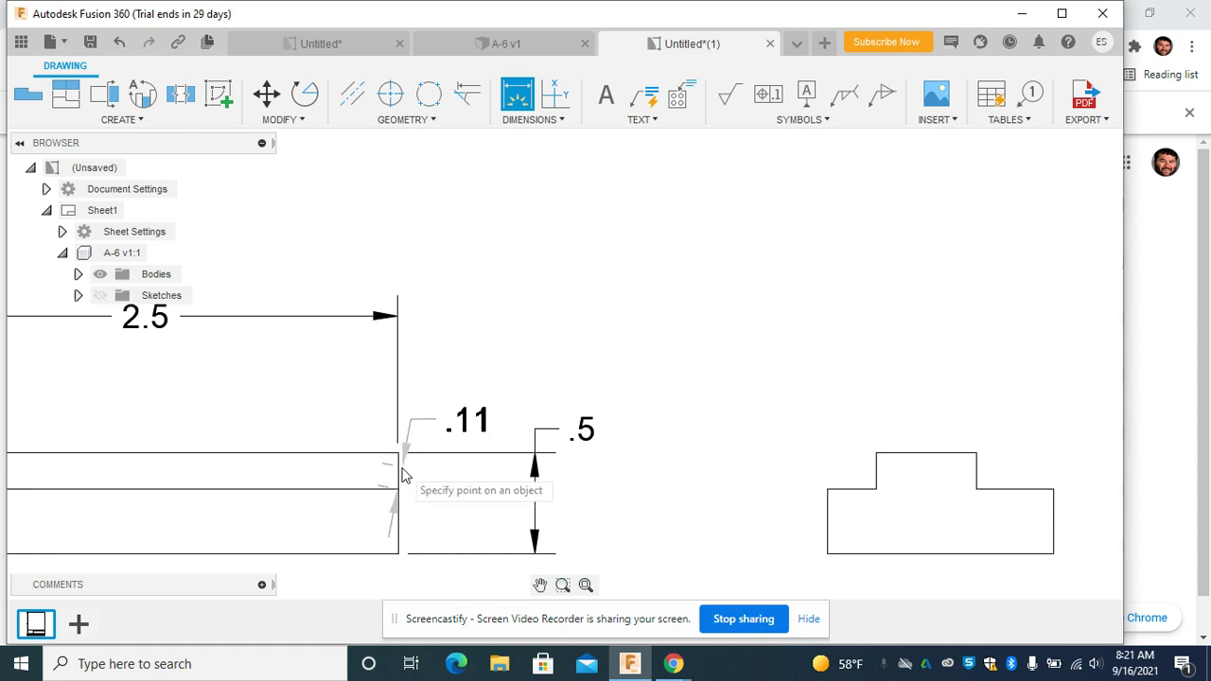
click(399, 452)
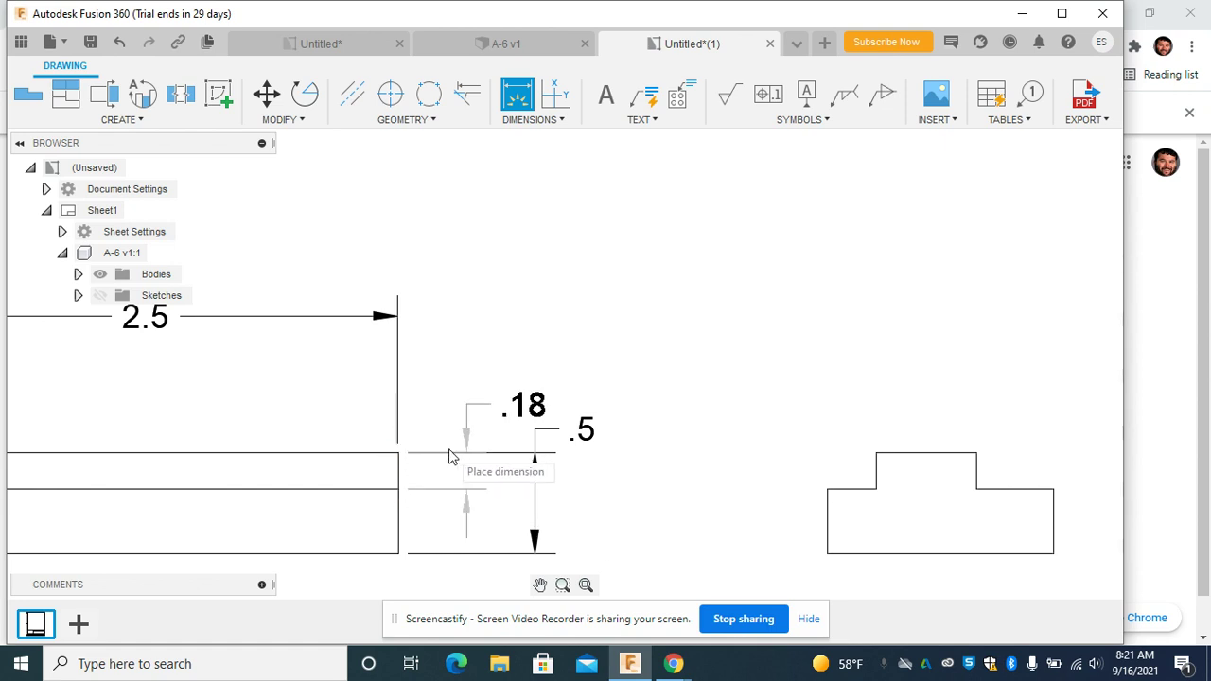
click(440, 462)
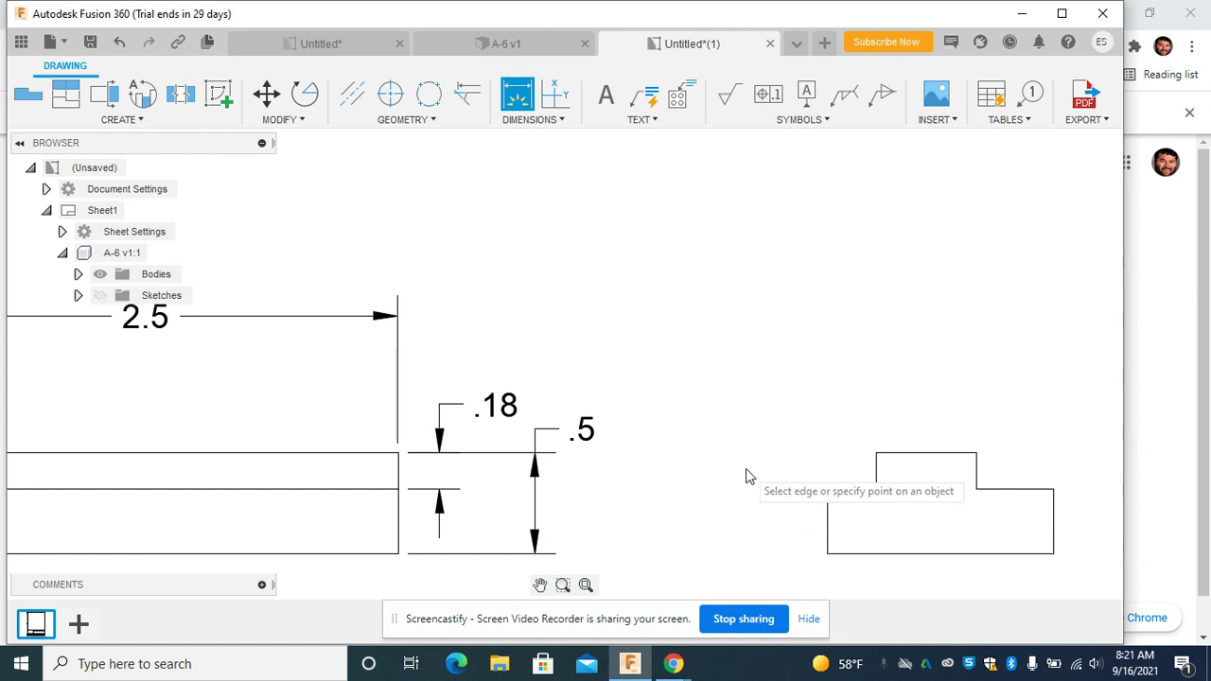
Dimension the overall width of the right-side view, placing the dimension well above the profile.
scroll(897, 445, down, 2)
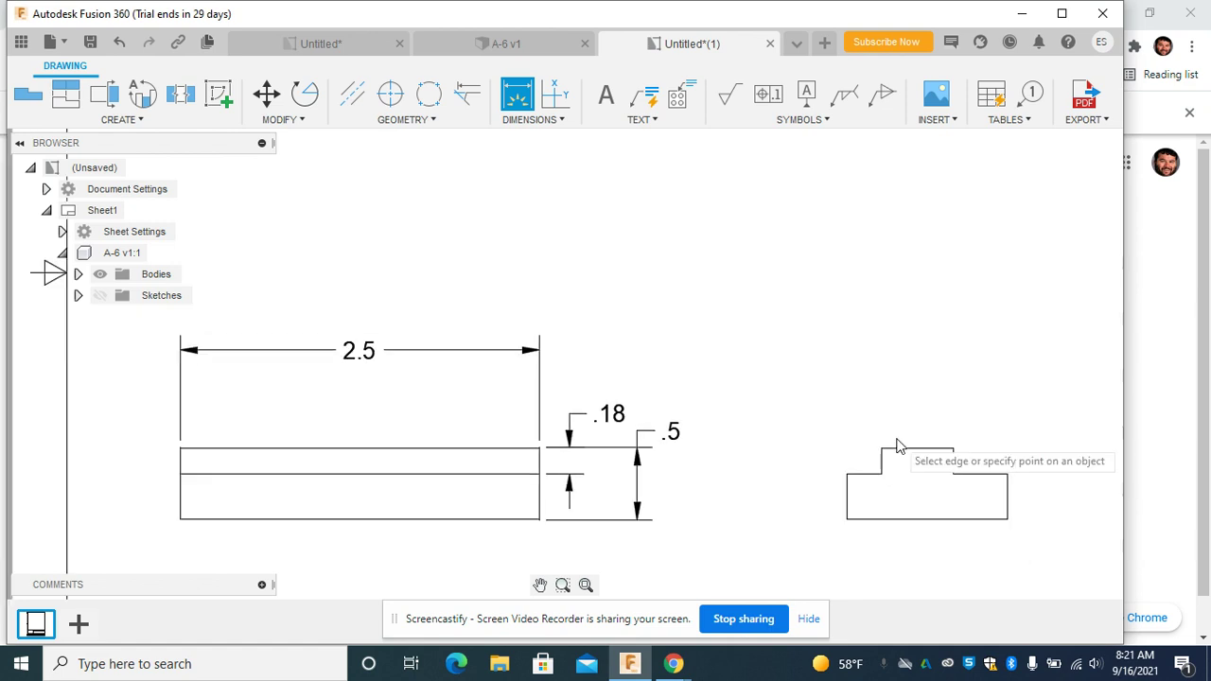
scroll(897, 436, down, 1)
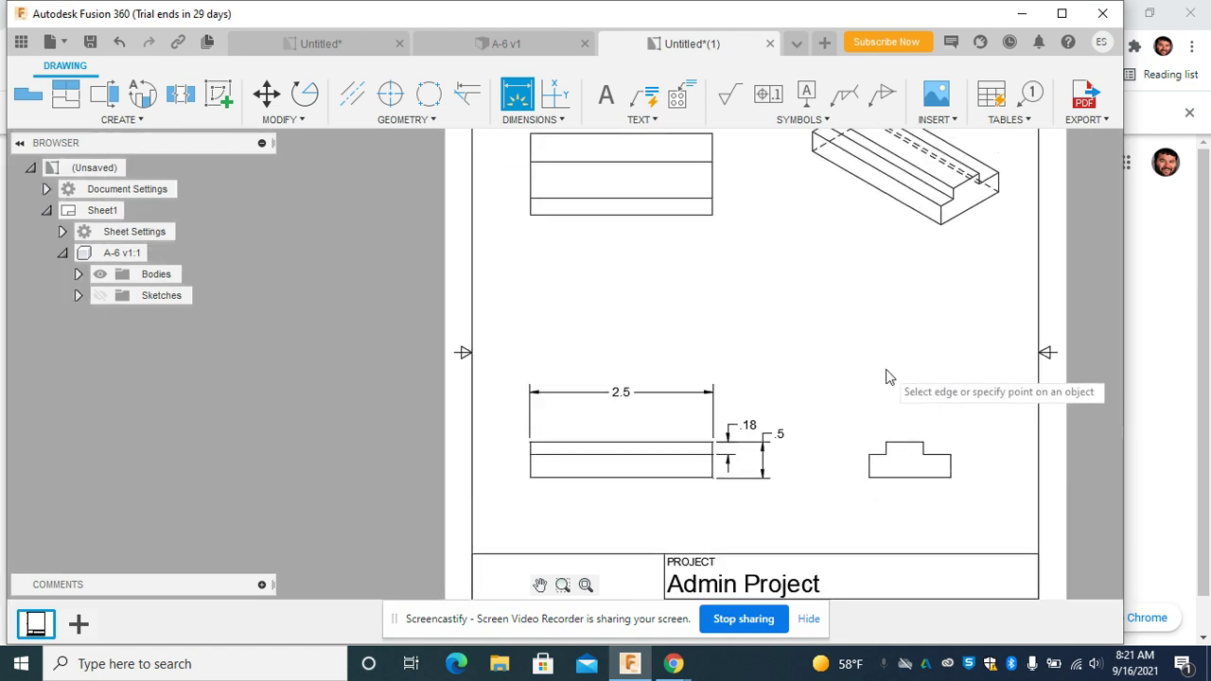
scroll(886, 377, up, 3)
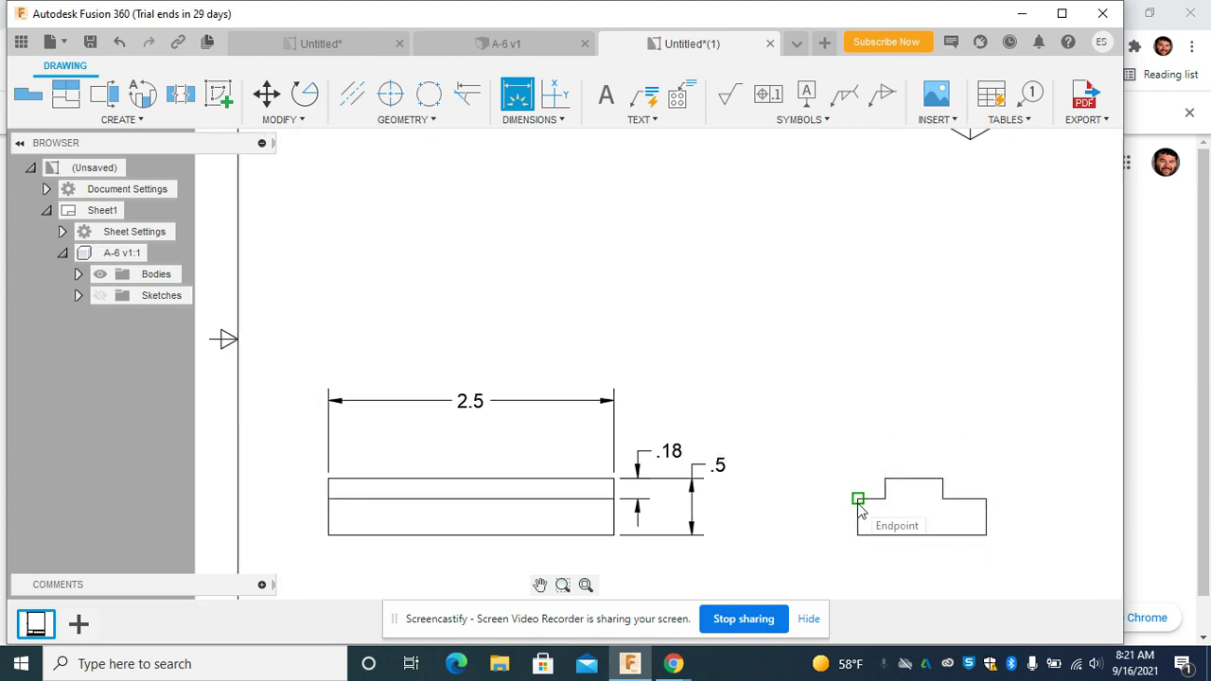
click(858, 500)
click(987, 499)
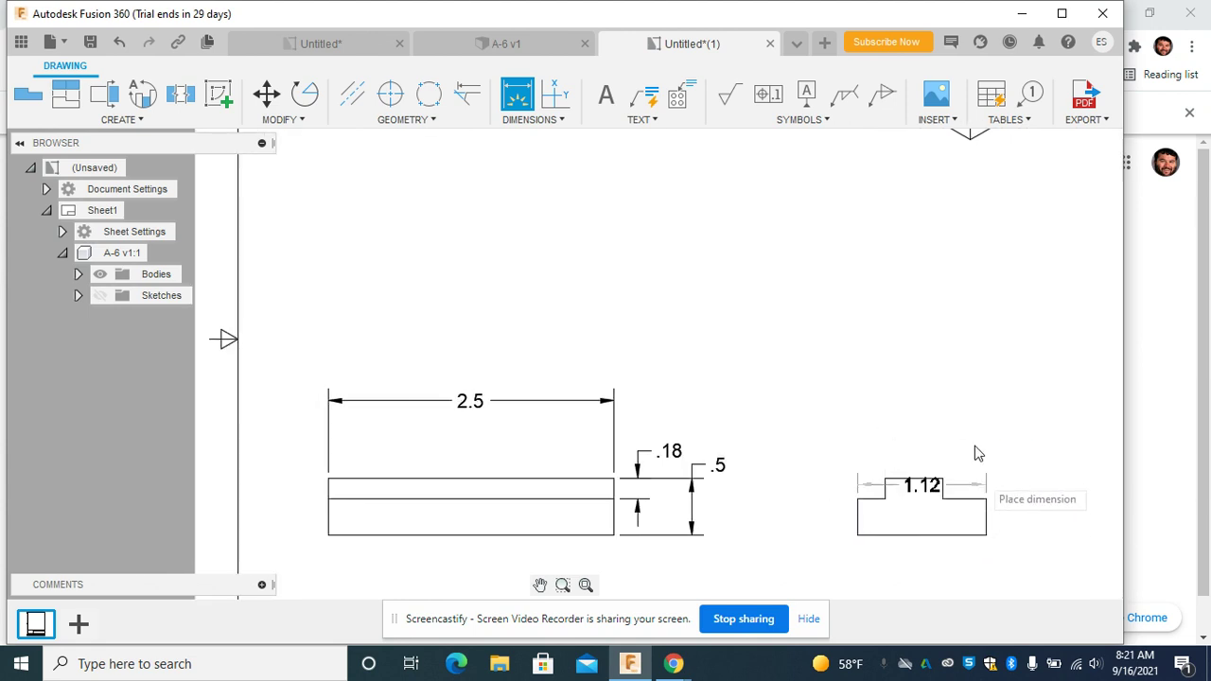
click(957, 348)
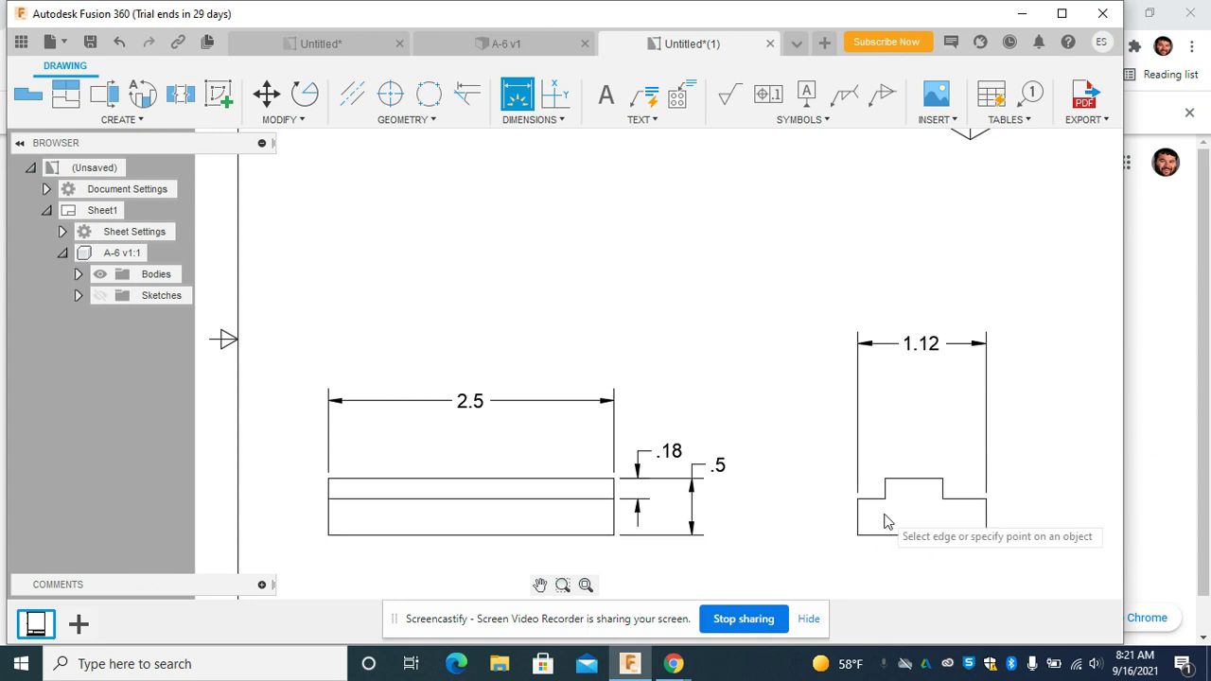
Dimension the widths of both step ledges in the right-side view, placing them below the overall width dimension.
click(858, 499)
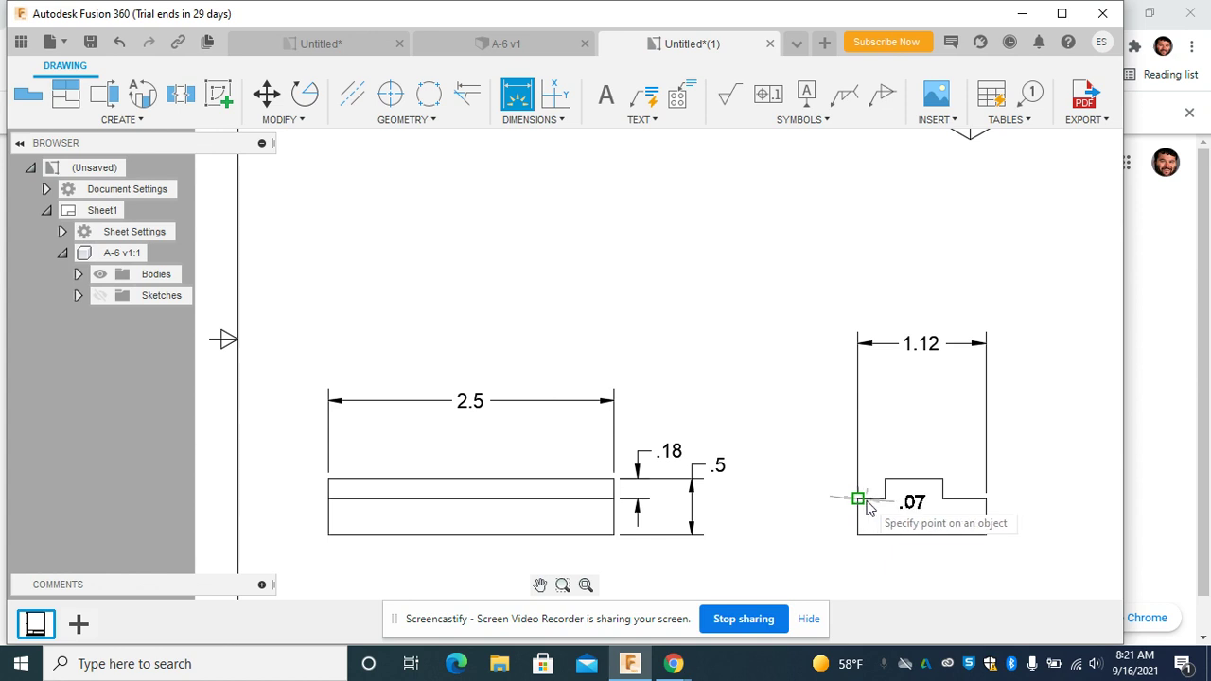
click(884, 500)
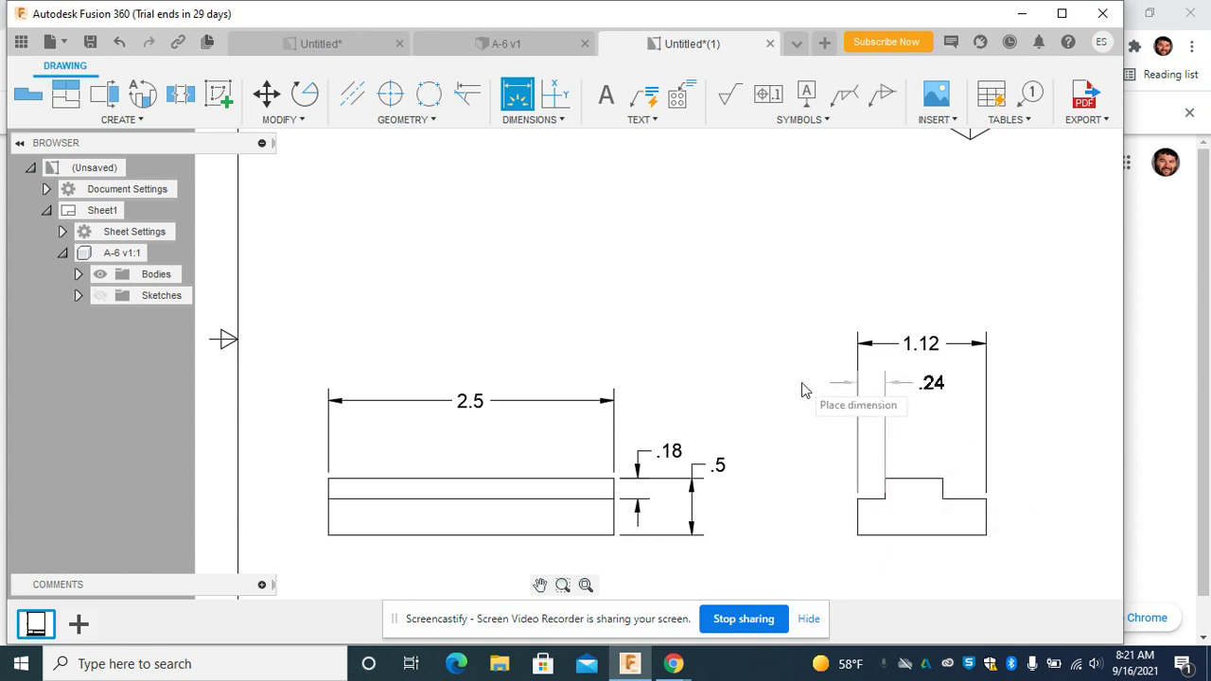
click(831, 385)
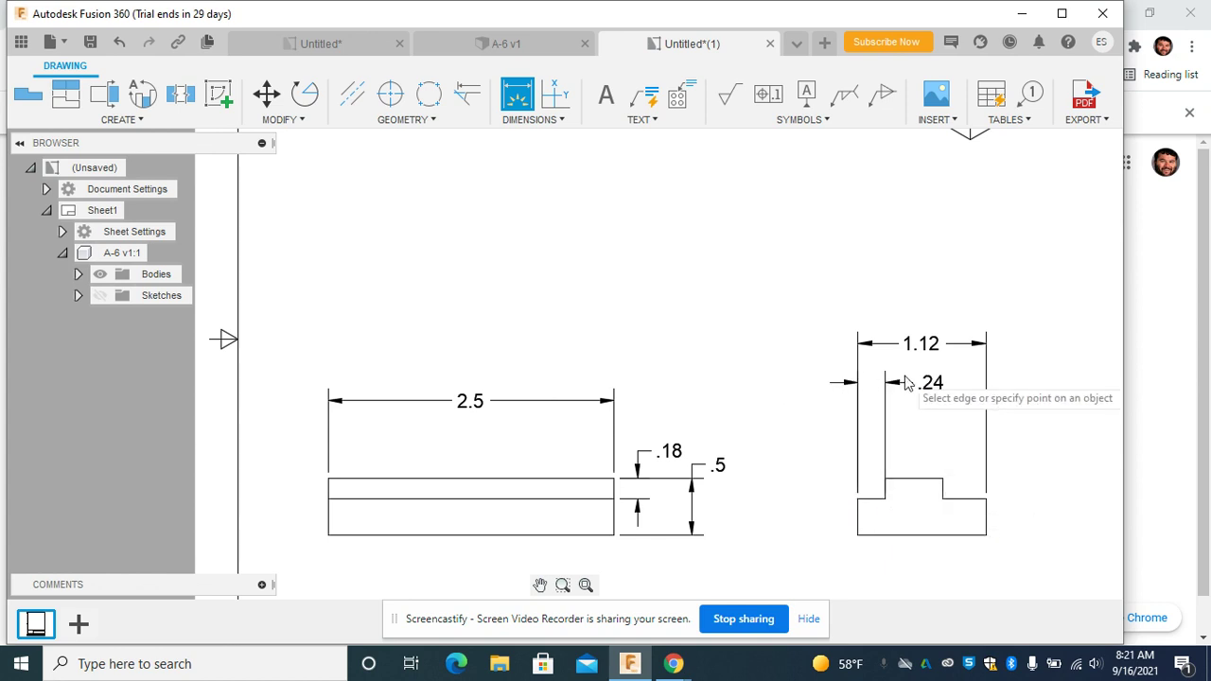
click(959, 494)
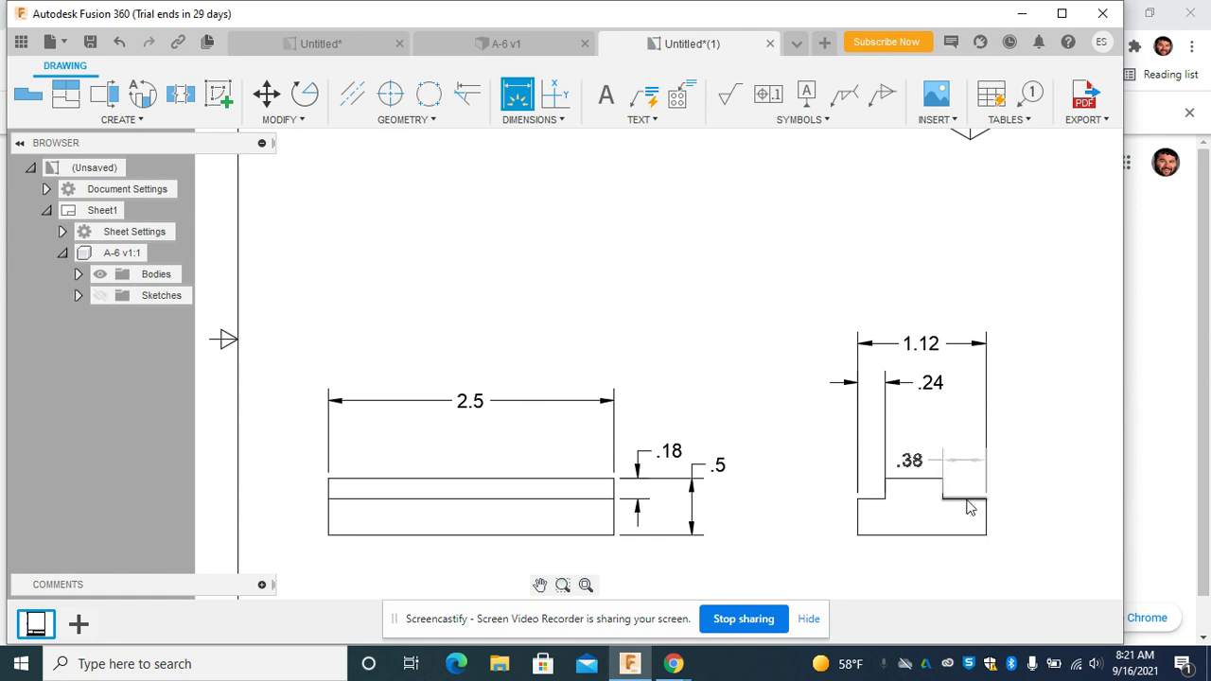
click(944, 498)
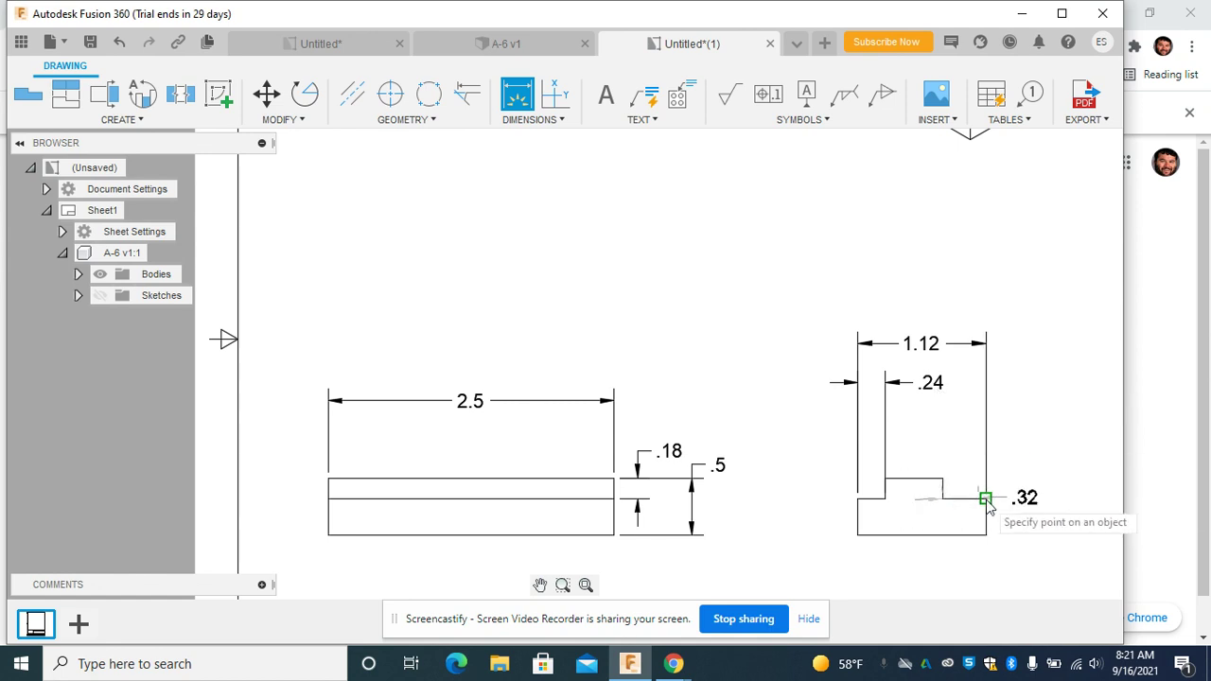
click(1001, 395)
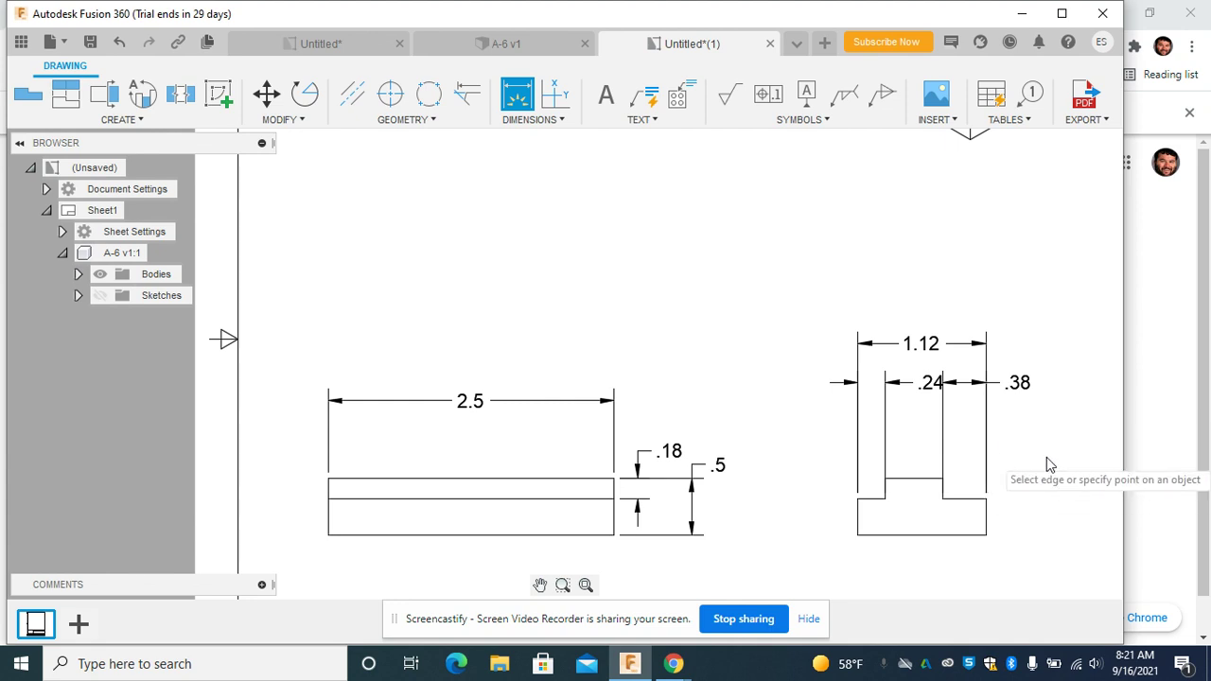
Dimension the height of the right-side view's left outer edge, placing the dimension to the left of the profile.
click(858, 535)
click(858, 502)
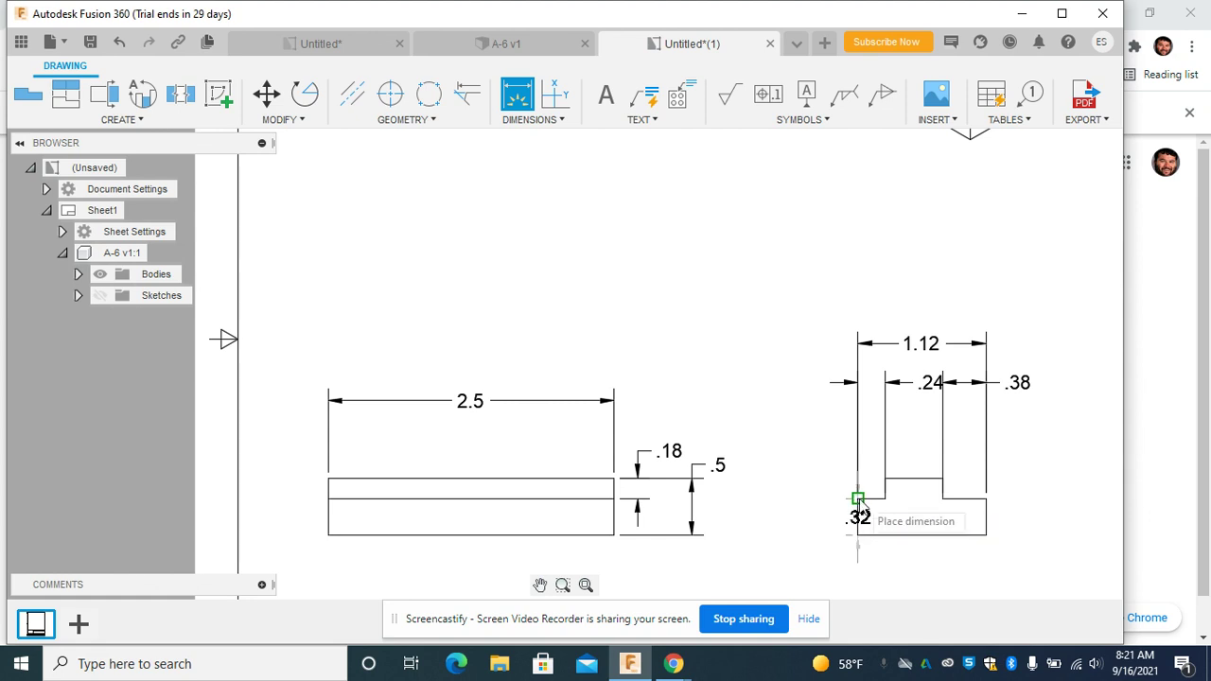
click(803, 514)
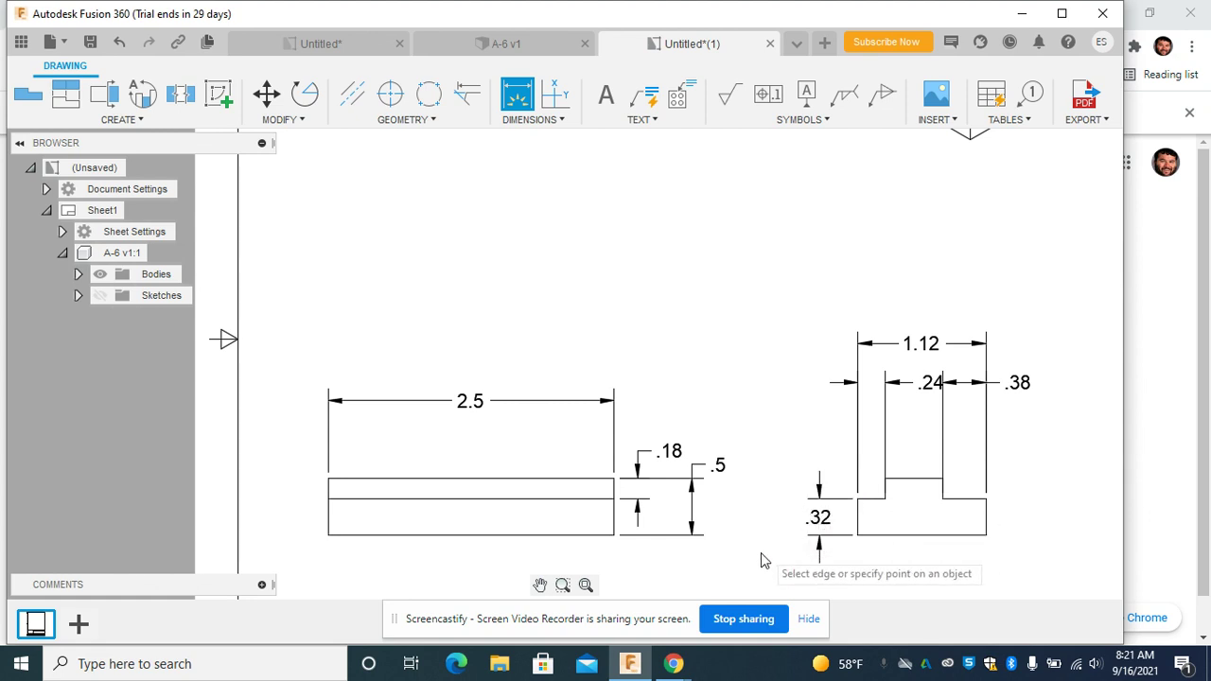
scroll(729, 368, down, 5)
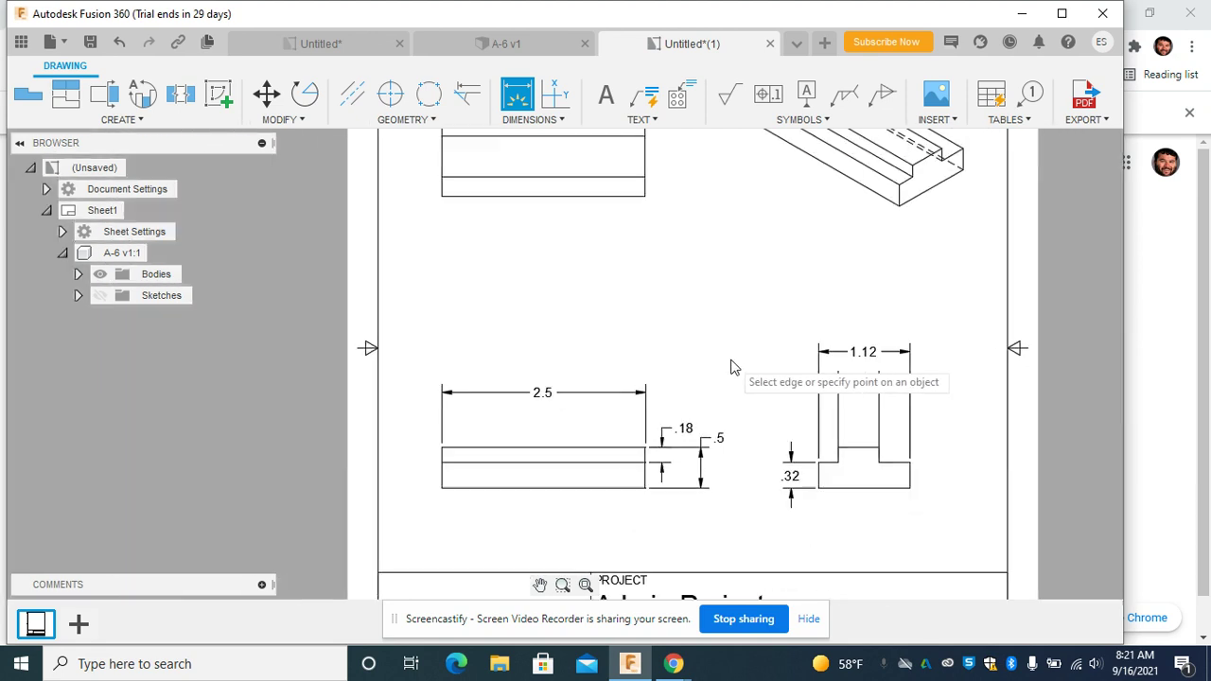
scroll(746, 352, down, 5)
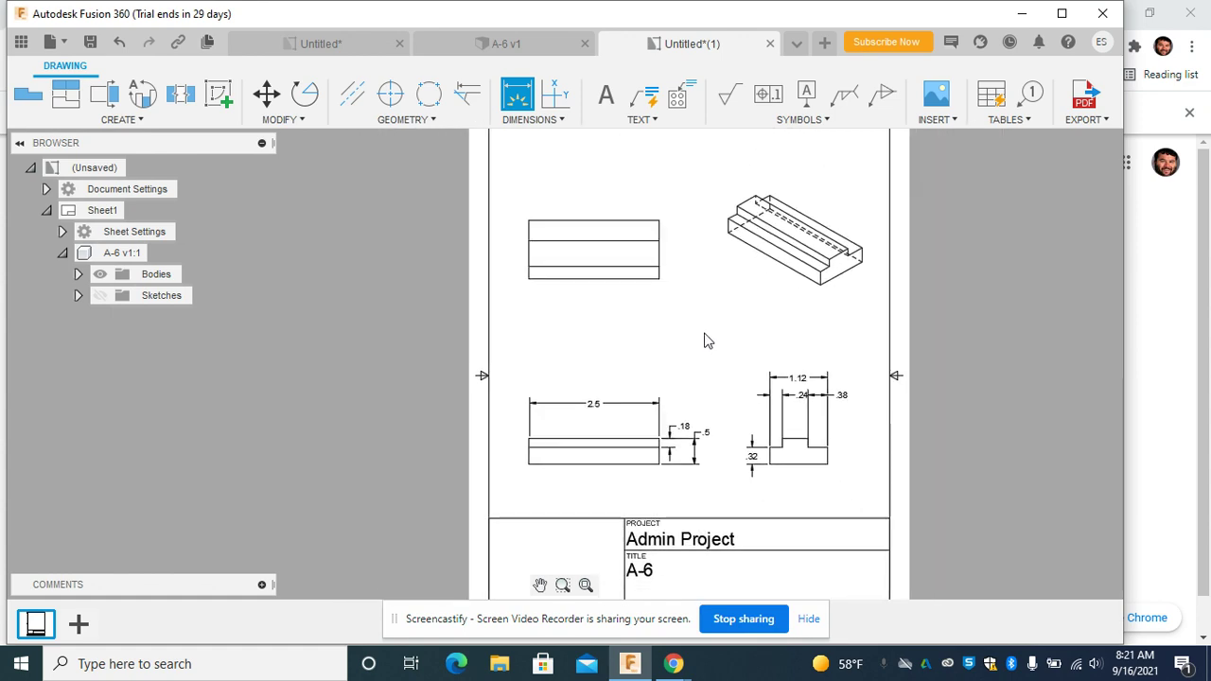
mouse_move(729, 338)
middle_down()
mouse_move(665, 305)
mouse_move(652, 319)
middle_up()
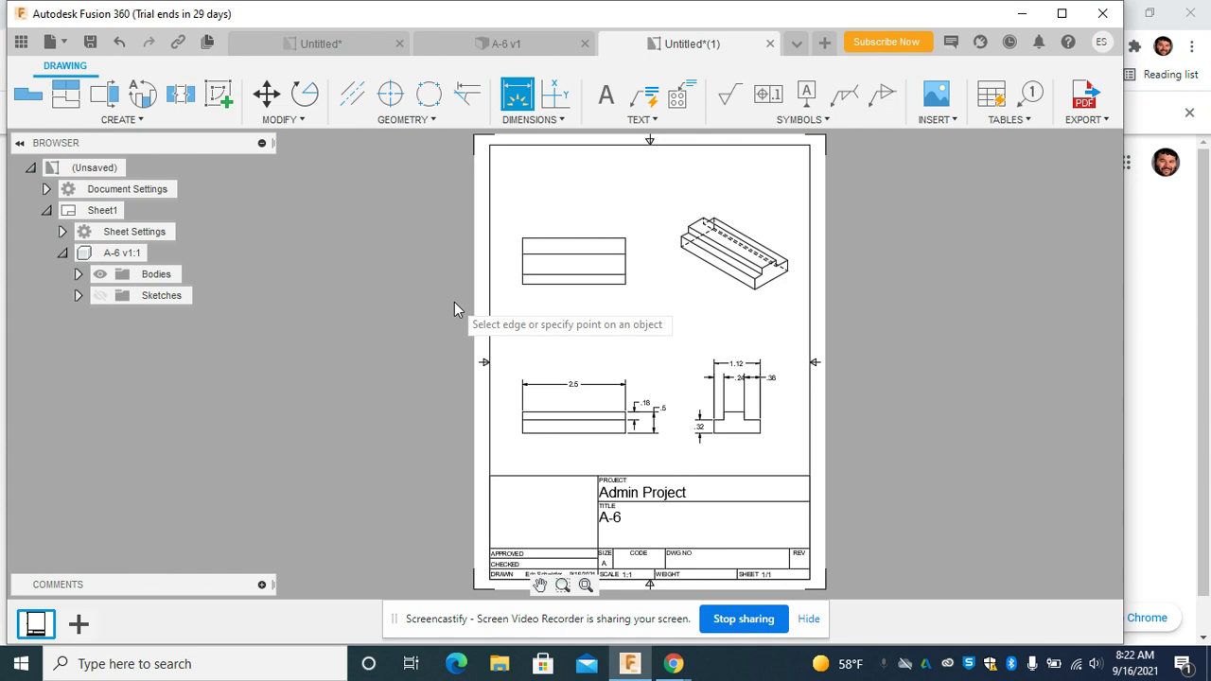
scroll(454, 302, up, 2)
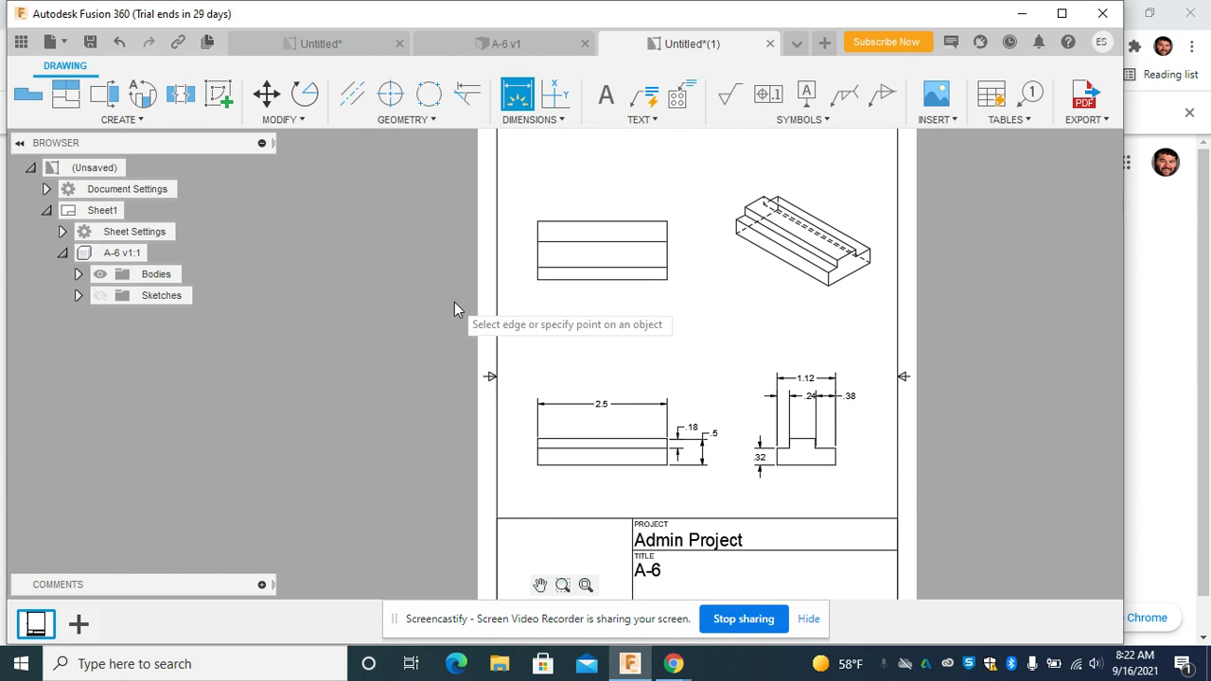
scroll(454, 311, down, 2)
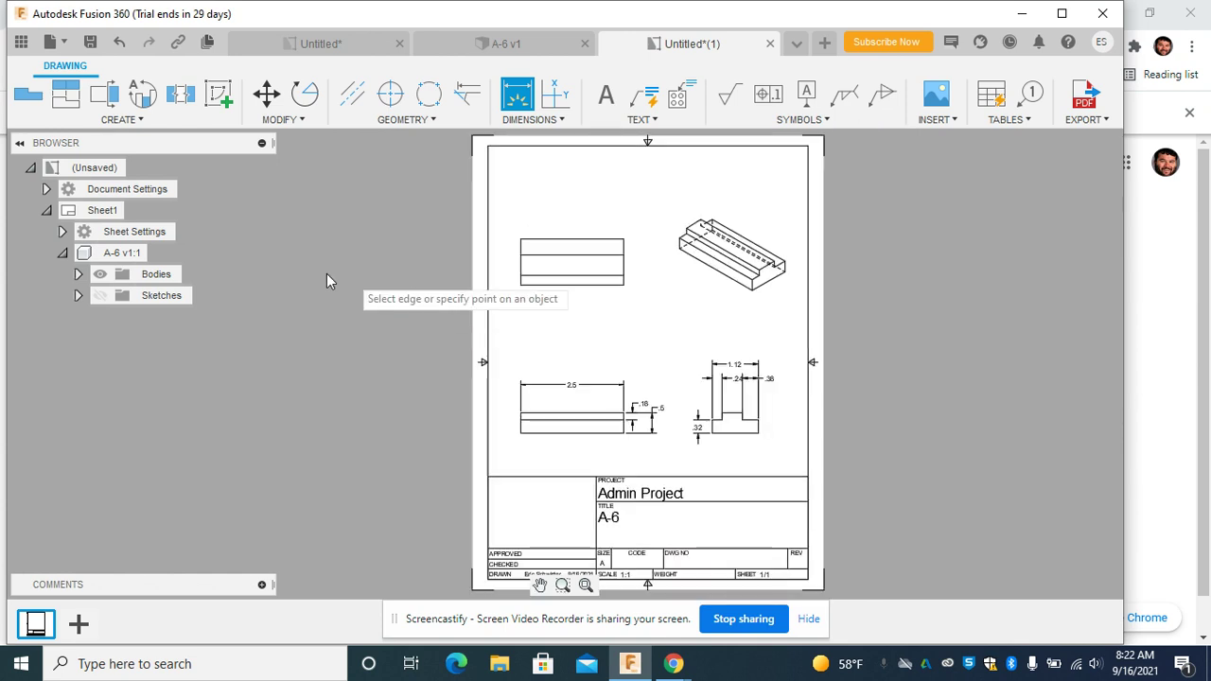
Save the drawing as A-6 Drawing in the Admin Project location.
click(57, 44)
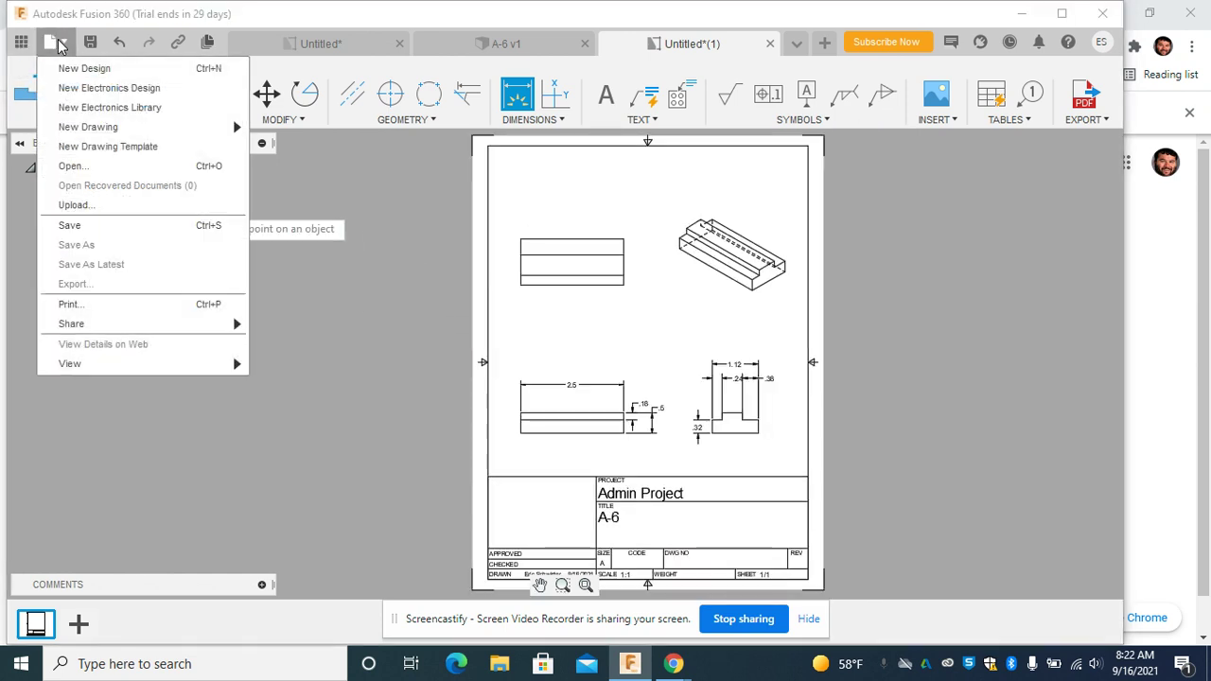
click(81, 230)
click(342, 170)
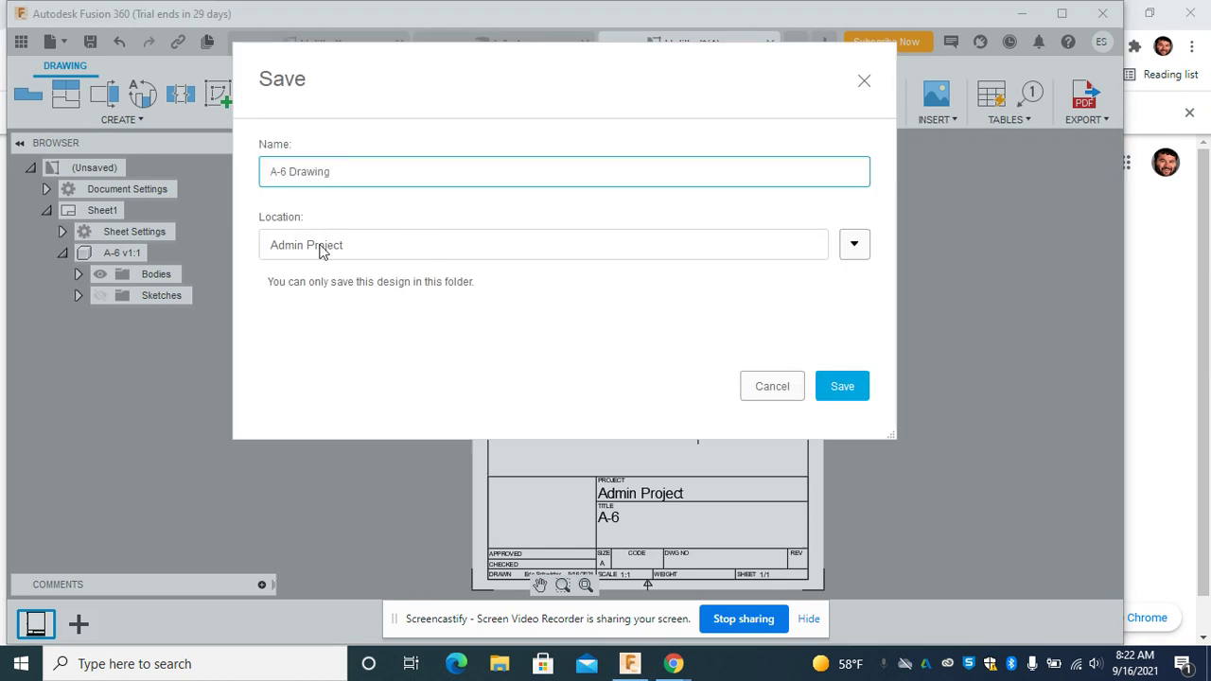
click(854, 244)
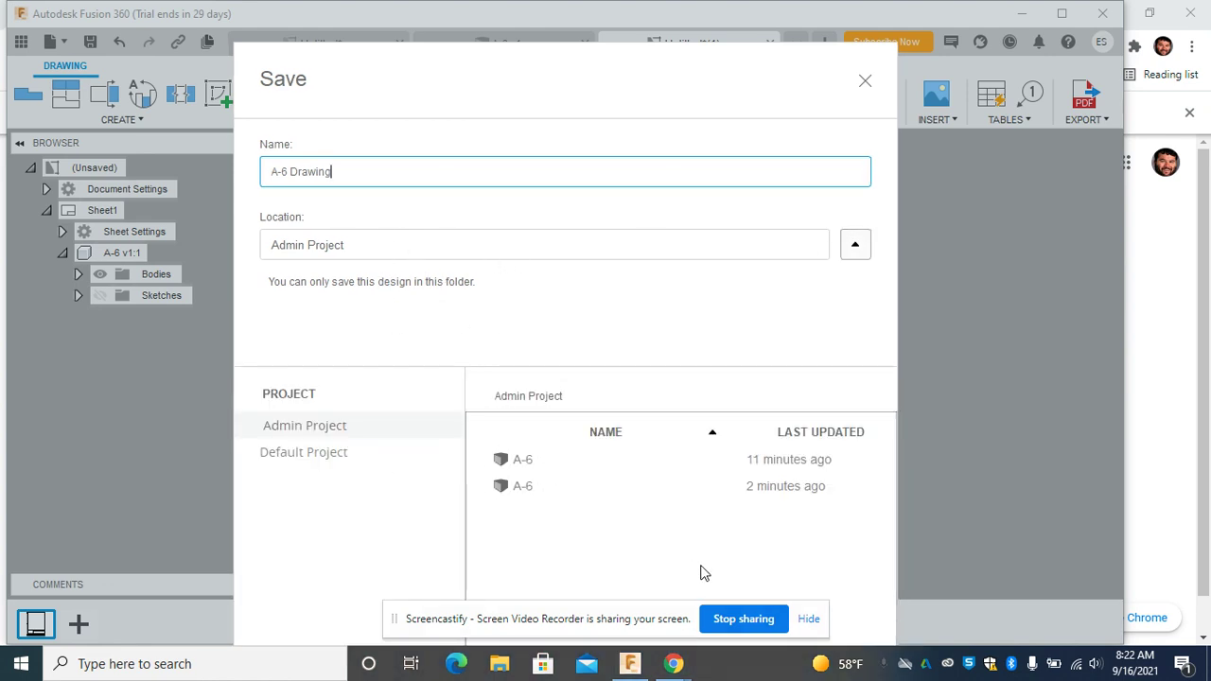
drag(607, 615, 249, 521)
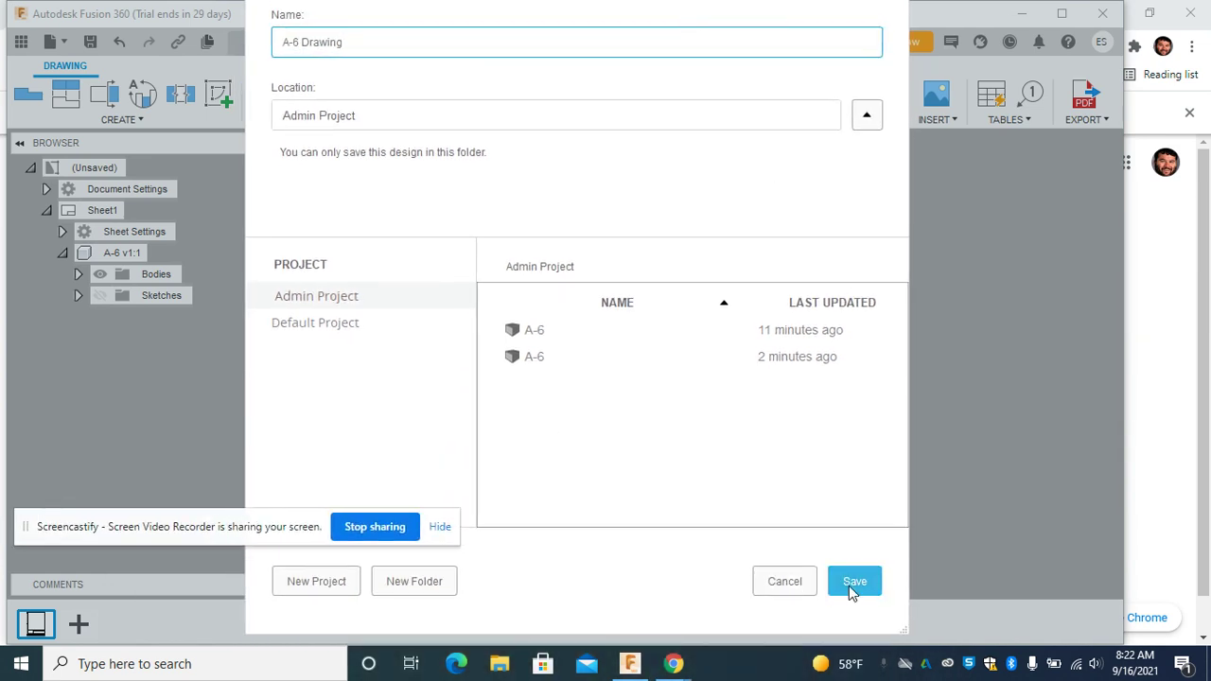
click(850, 584)
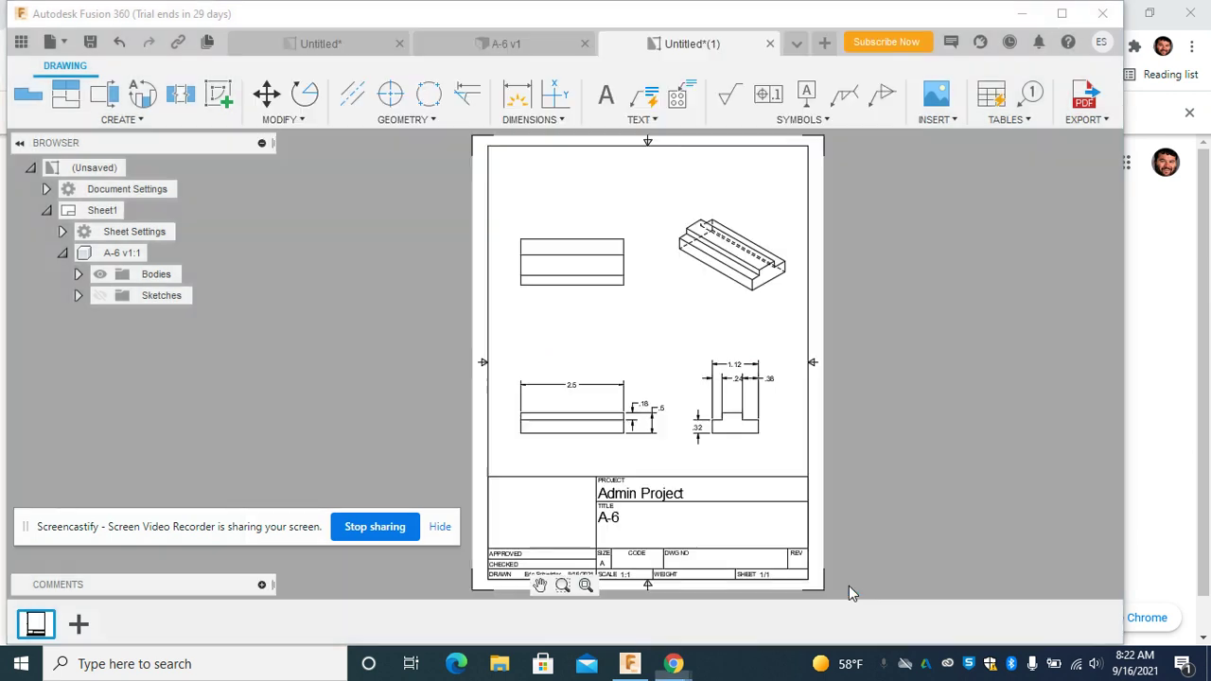
scroll(685, 373, up, 3)
scroll(648, 388, down, 1)
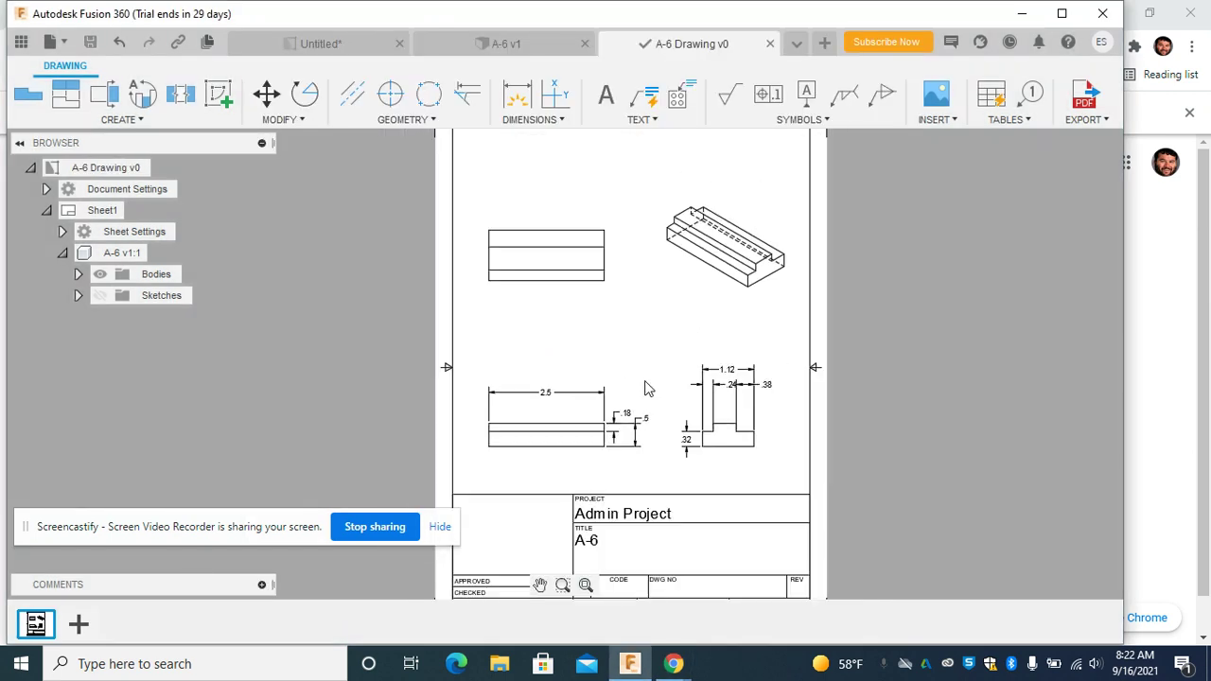
scroll(648, 388, up, 1)
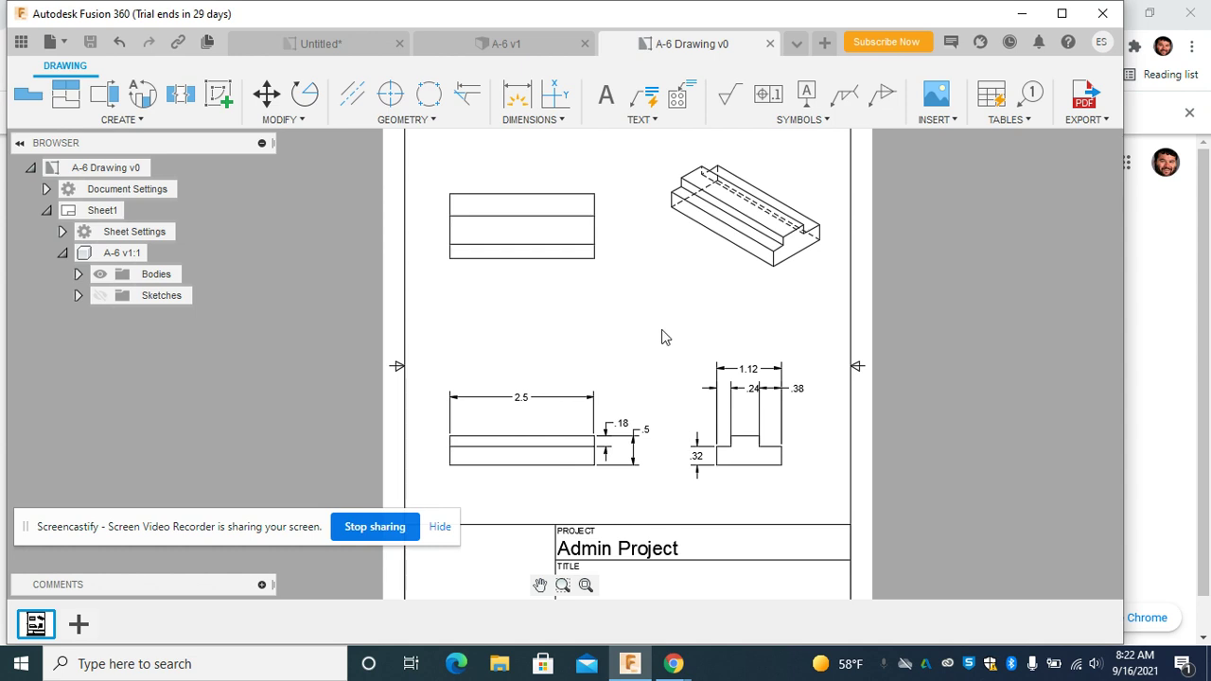
scroll(644, 355, up, 2)
scroll(644, 355, down, 1)
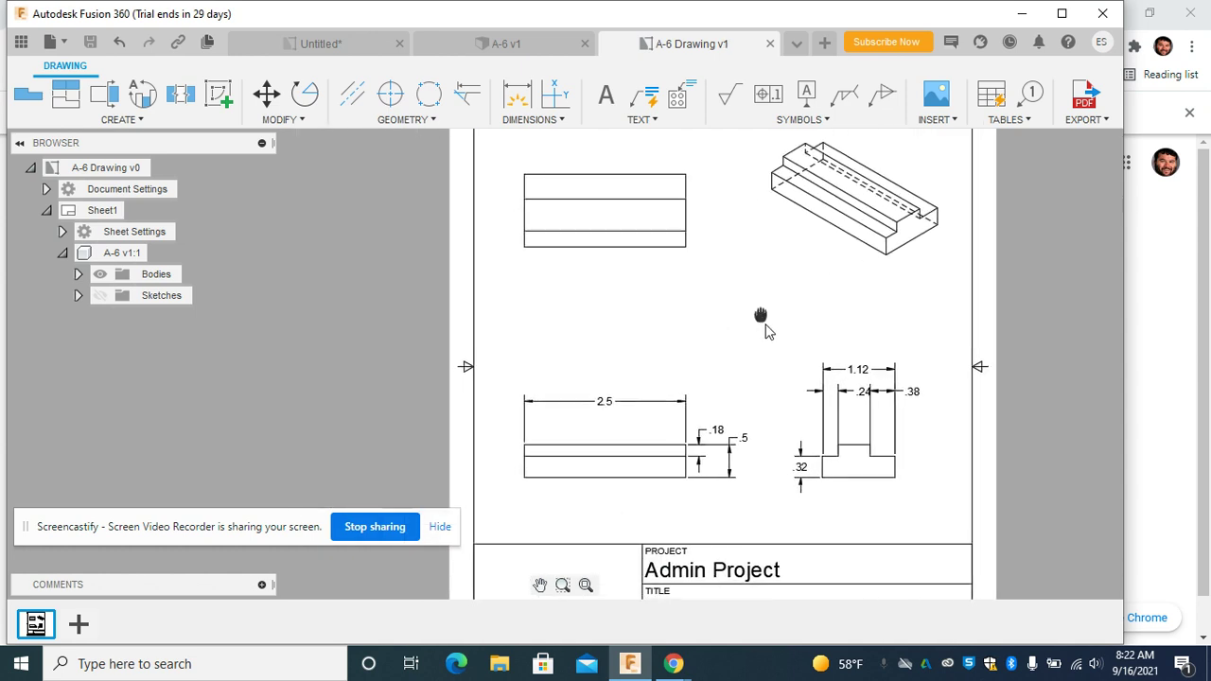